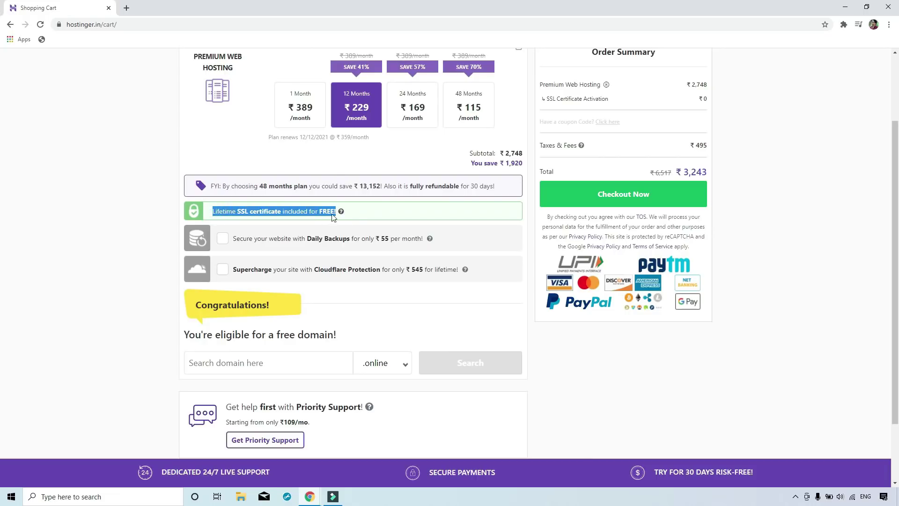
Keep the 12-month Premium Web Hosting plan with free lifetime SSL in the cart, totalling ₹3,243.
click(357, 215)
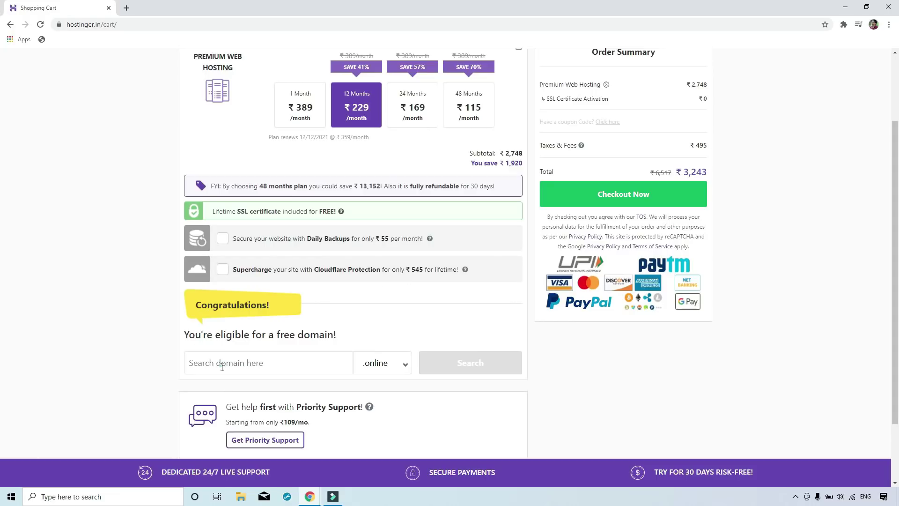
Search for the free domain dehrionline with the .com ending and add it to the cart.
drag(197, 305, 270, 307)
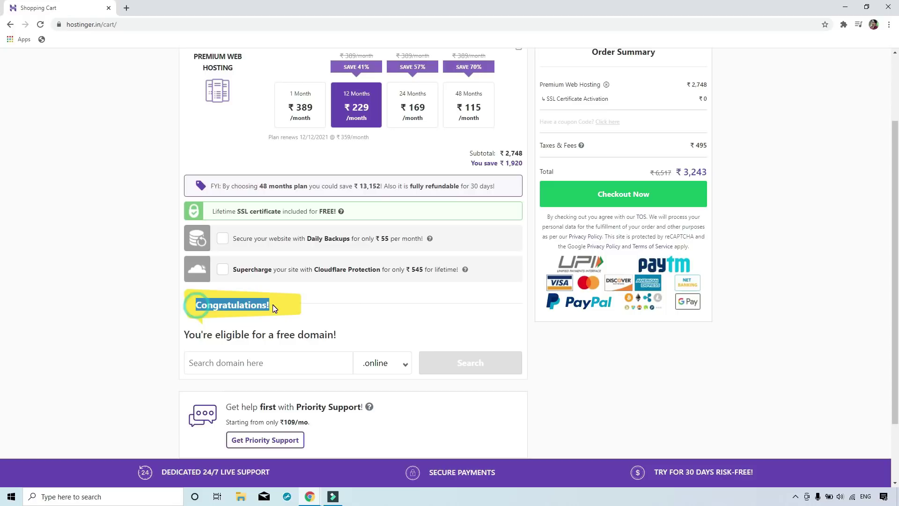
click(225, 364)
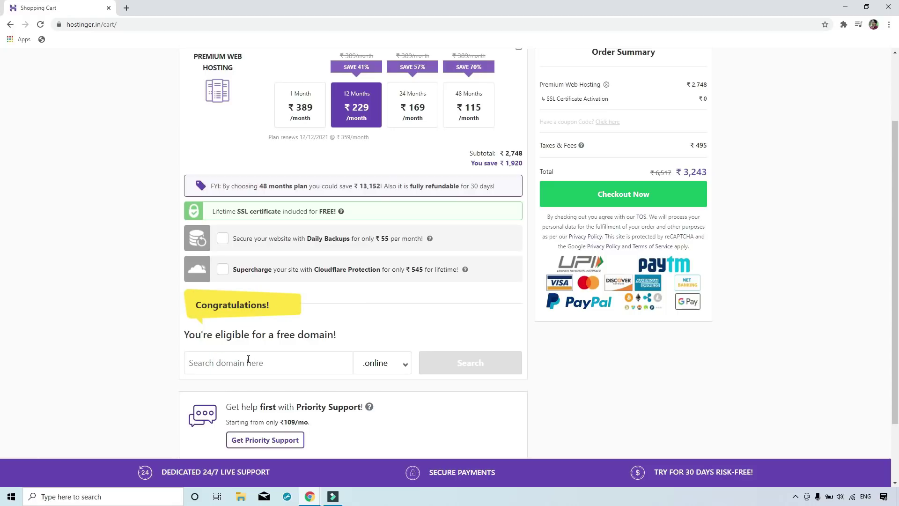
text(dehrionline)
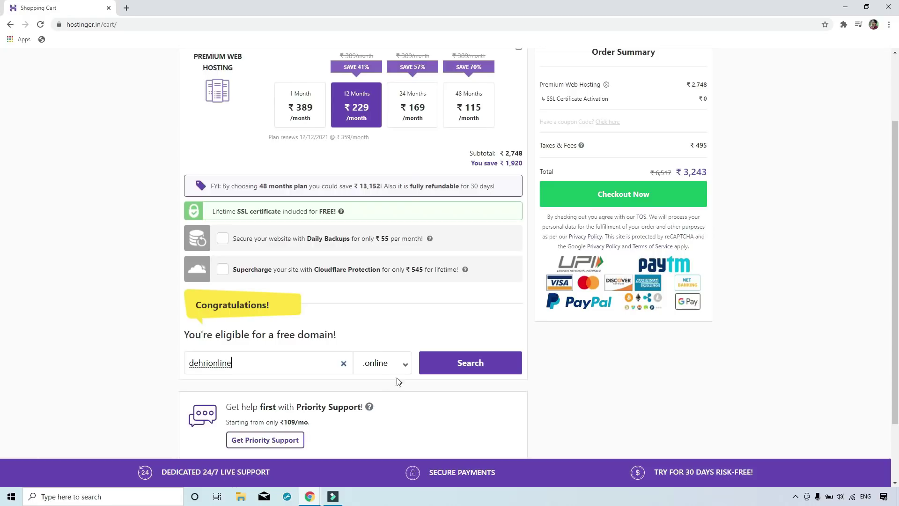
click(396, 363)
click(381, 182)
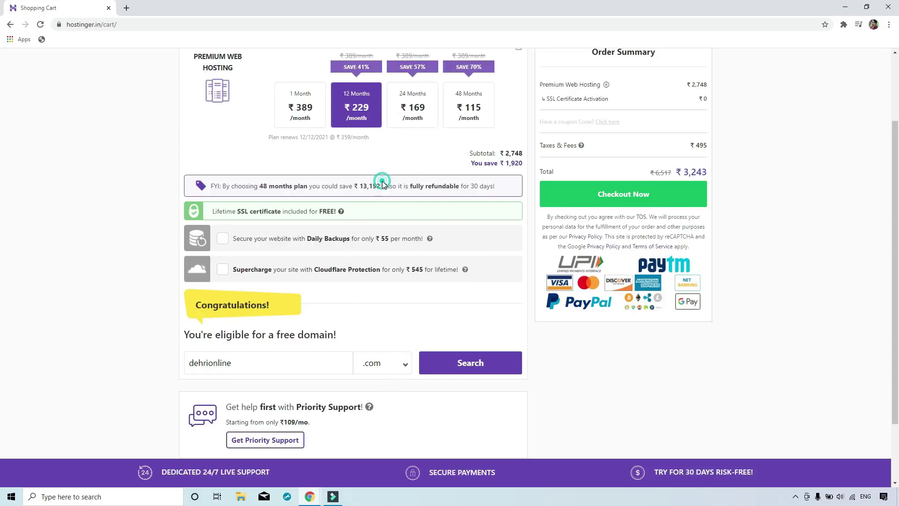
click(118, 368)
click(466, 366)
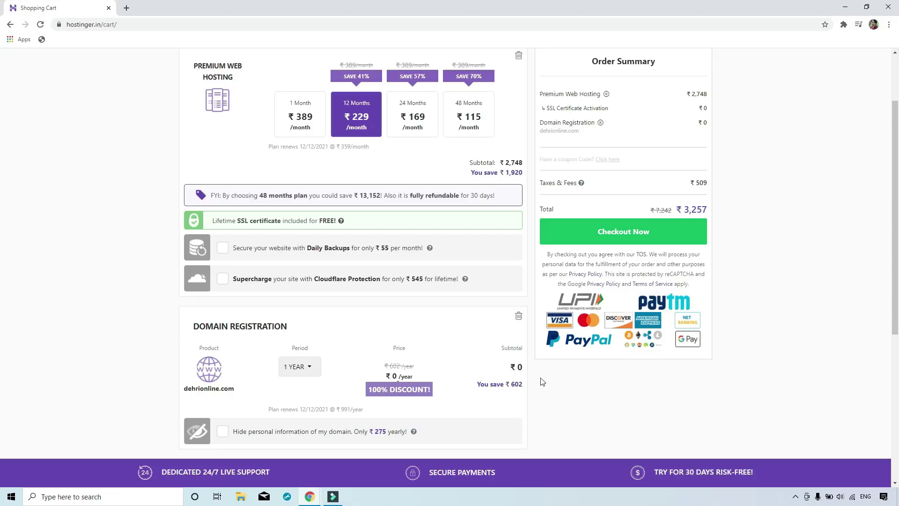
Apply coupon MYSMARTSUPPORT to cut the total to ₹3,030, then proceed to checkout.
scroll(584, 206, up, 2)
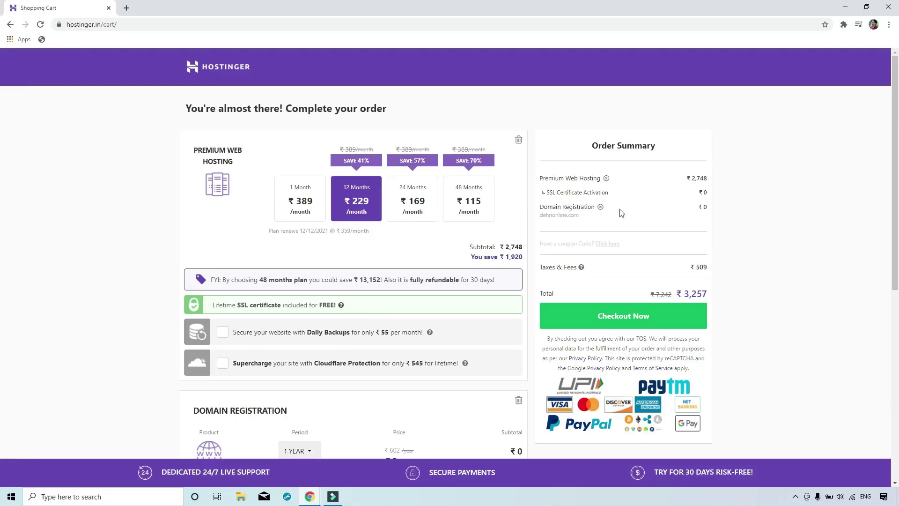
click(608, 244)
click(589, 248)
text(MYSMARTSUPPORT)
click(698, 248)
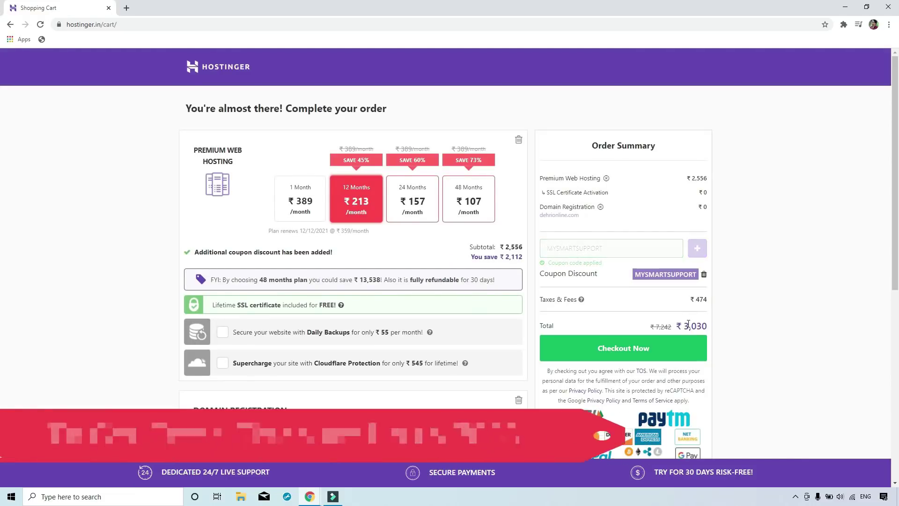
scroll(649, 304, down, 2)
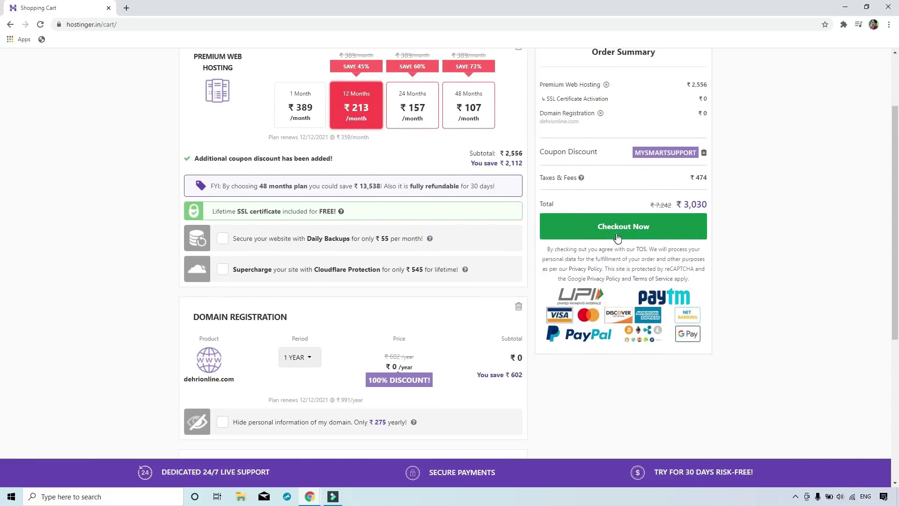
click(620, 202)
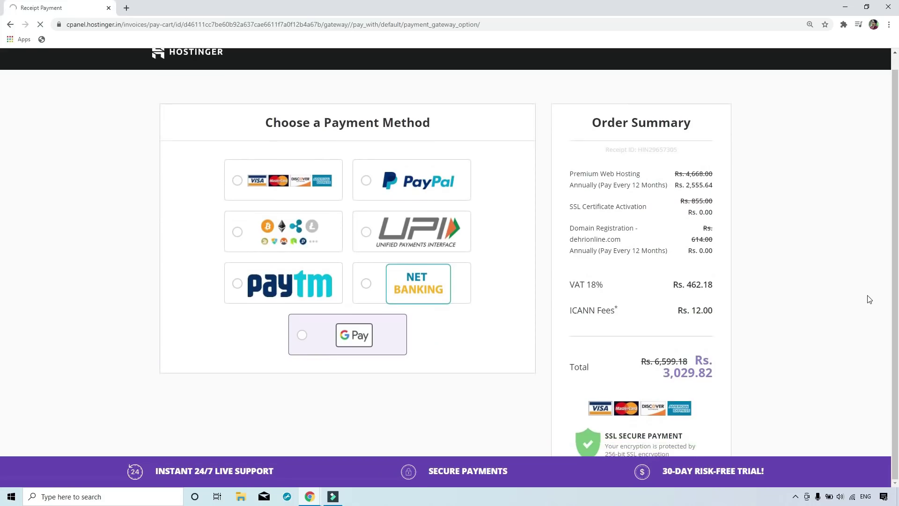
Pay for the order with PayPal, check Hostinger's confirmation email, and return to hPanel home.
click(394, 181)
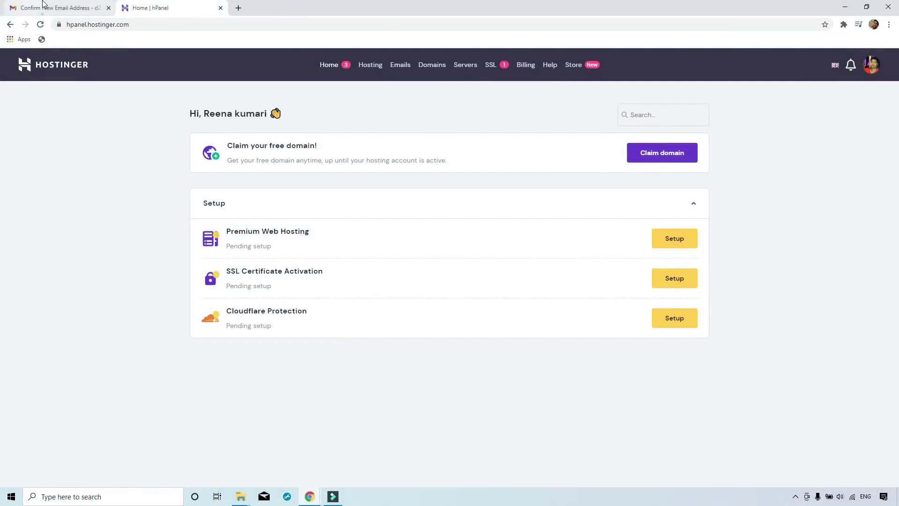
click(44, 8)
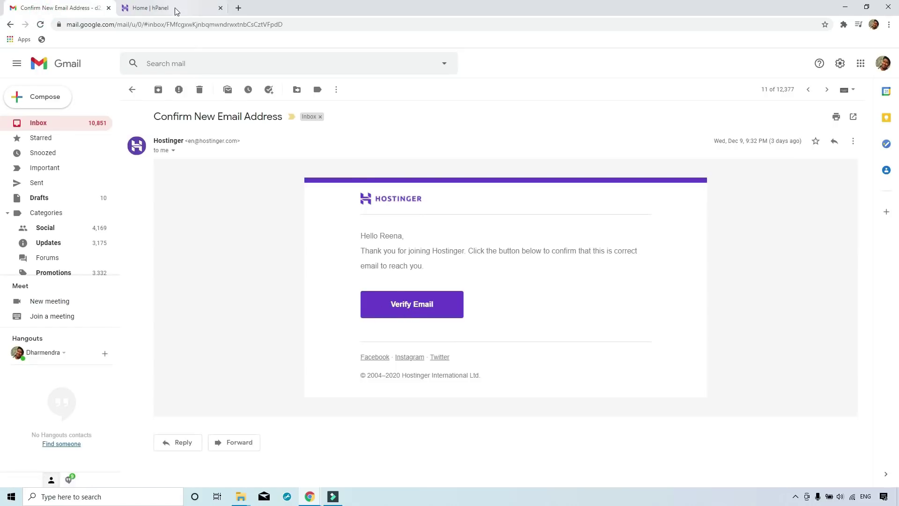
click(175, 9)
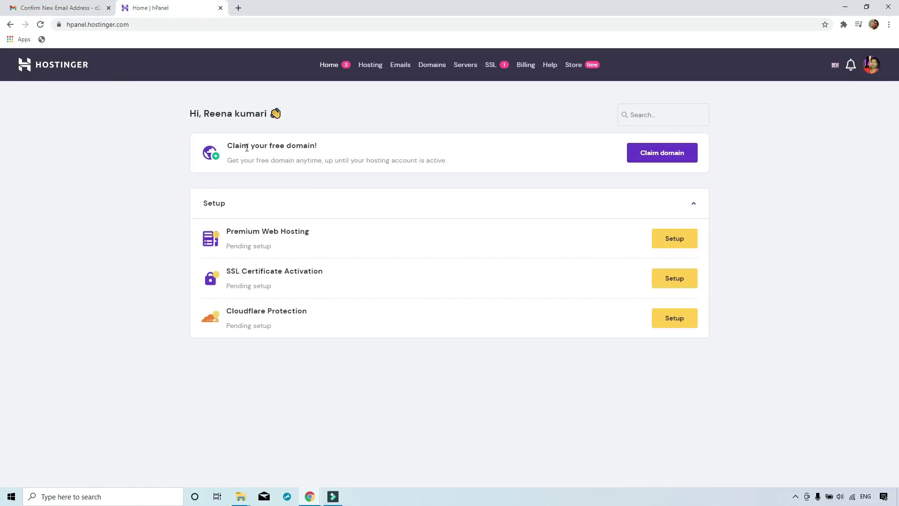
Claim dehrionline.com as the free domain.
click(662, 156)
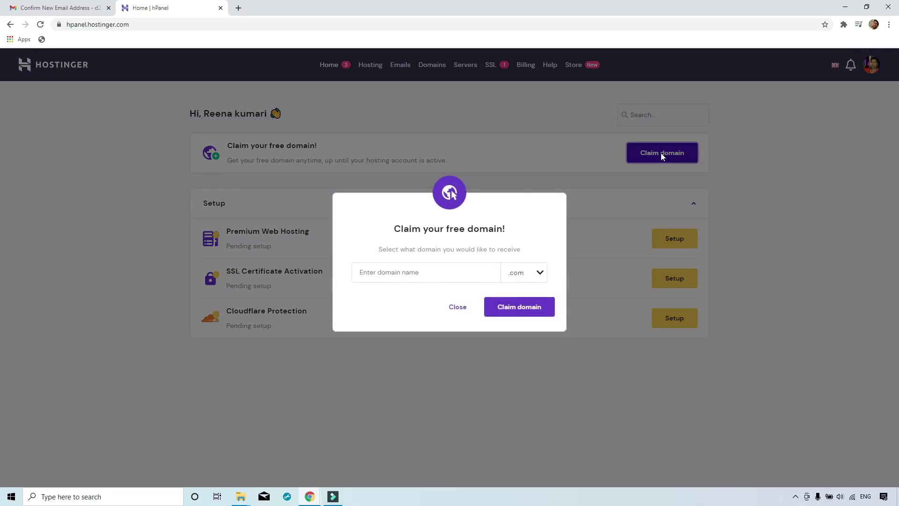
click(438, 265)
text(dehrionline)
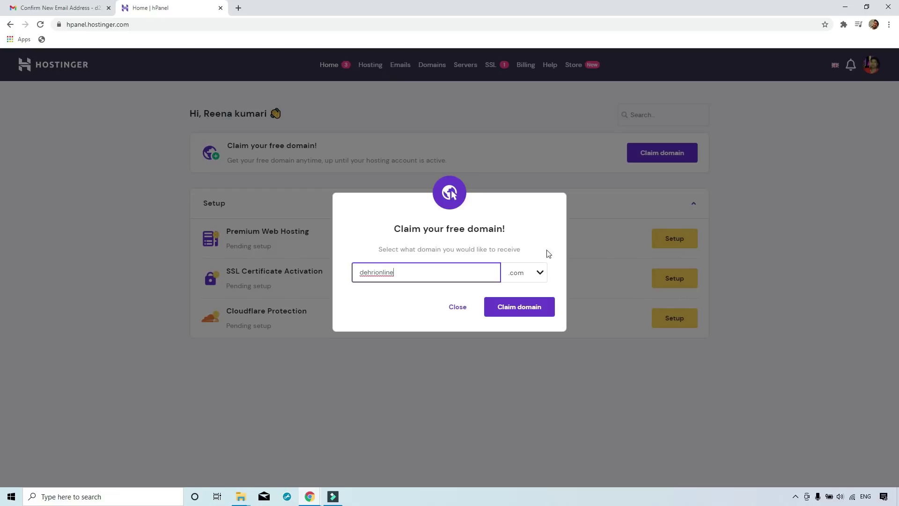
click(513, 308)
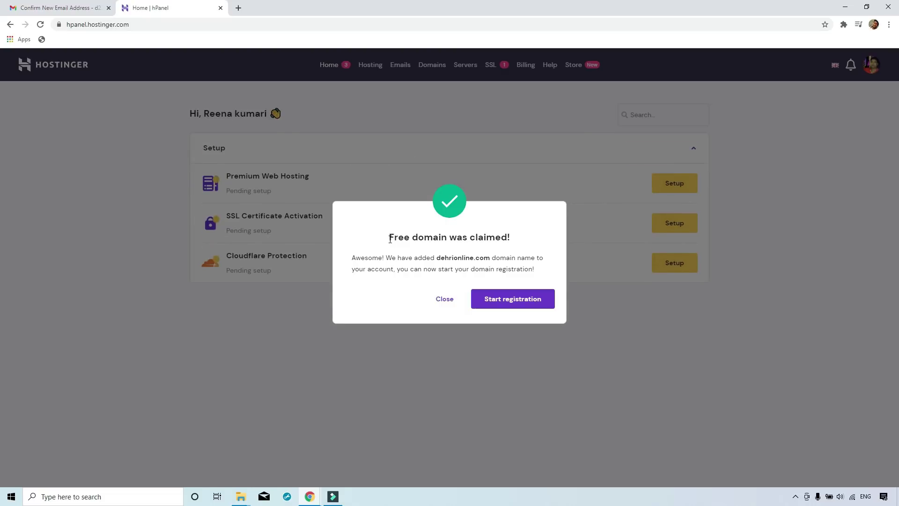
drag(390, 240, 555, 237)
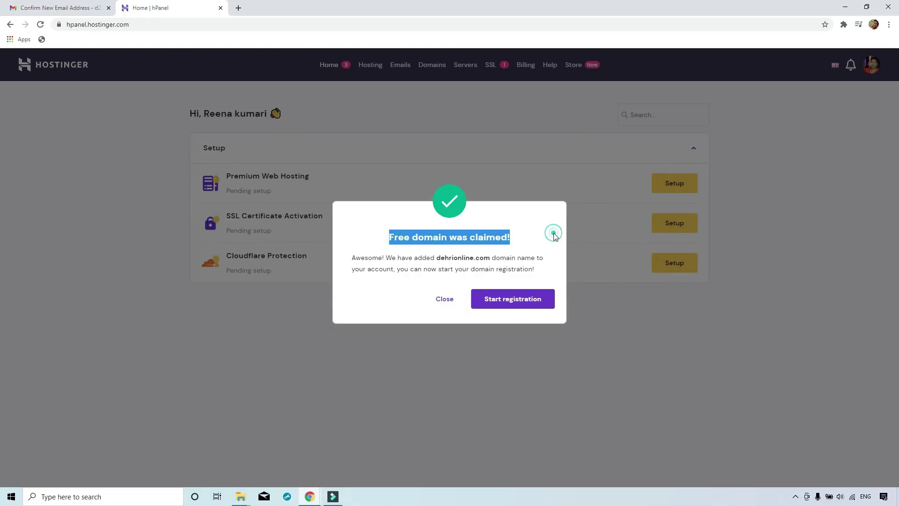
click(554, 235)
Register dehrionline.com by submitting the domain contact details, then open its domain overview.
click(512, 300)
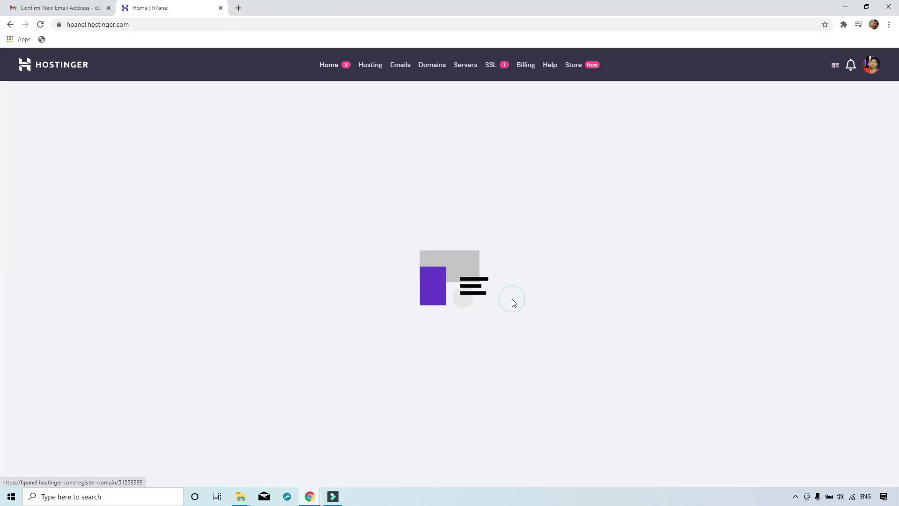
text(House543)
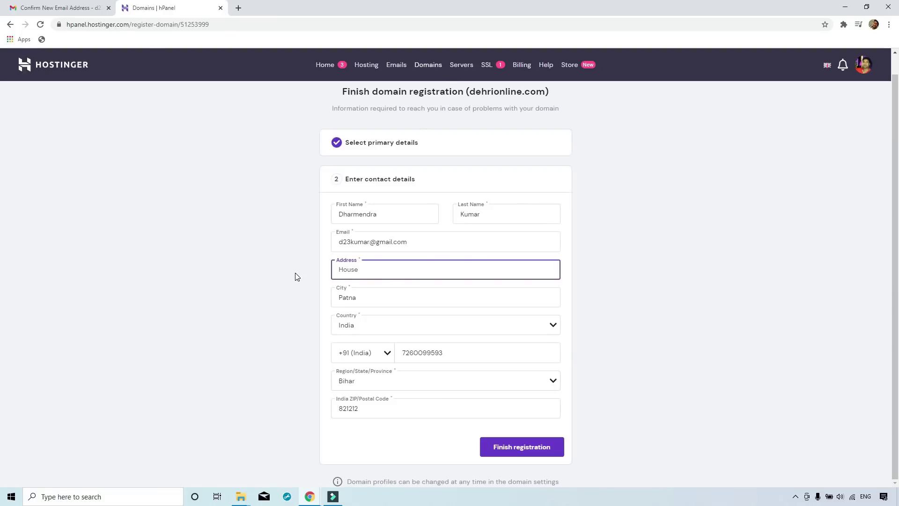
click(528, 448)
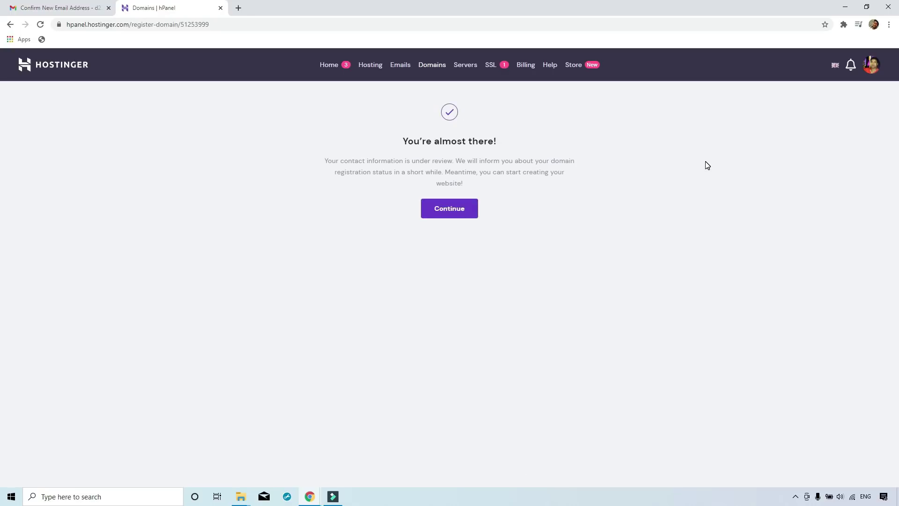
drag(321, 164, 595, 167)
click(589, 179)
click(450, 211)
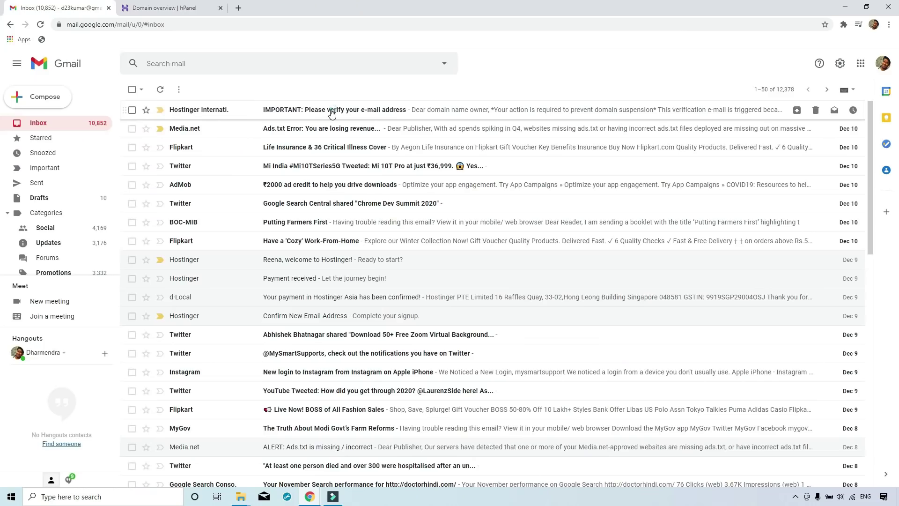
Verify the account email through the verification link, then begin Premium Web Hosting setup.
click(331, 113)
click(329, 253)
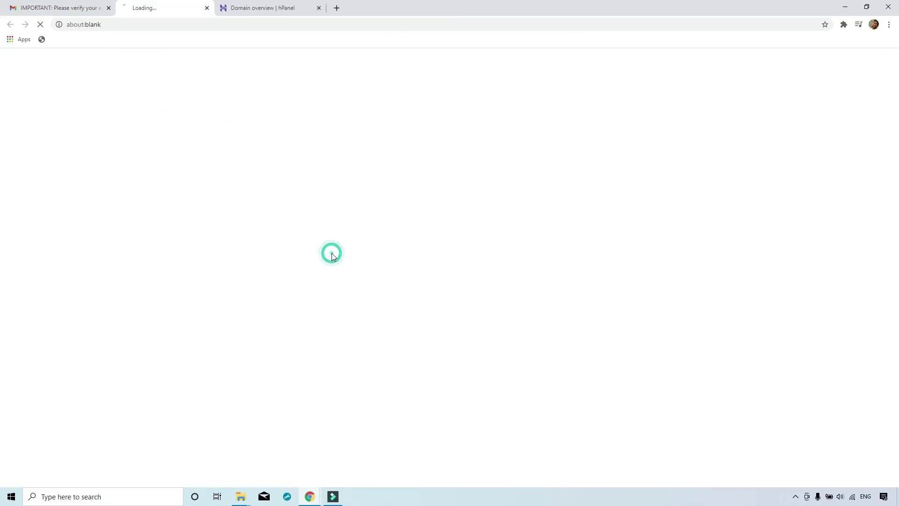
click(496, 208)
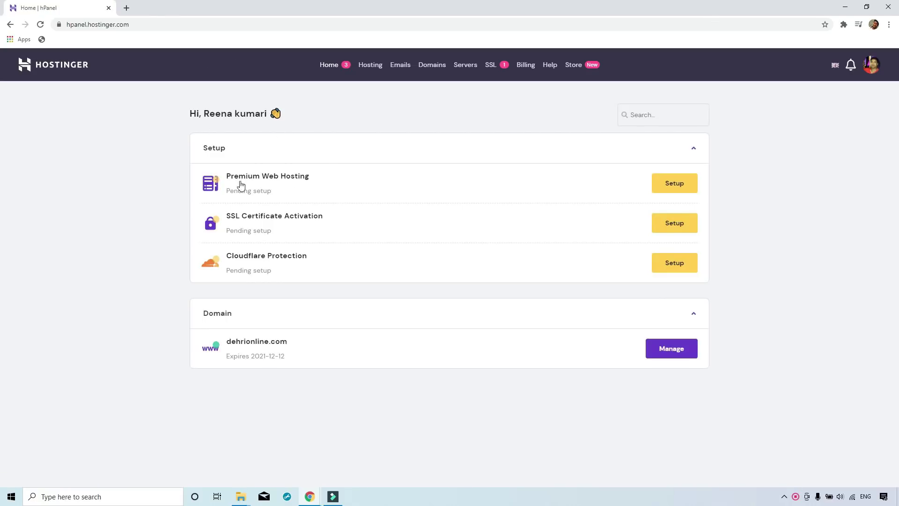
click(871, 65)
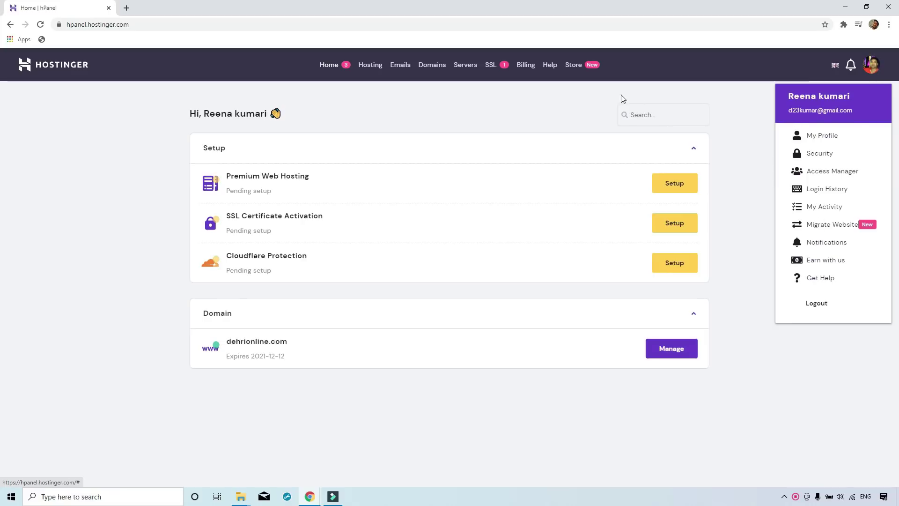
click(531, 102)
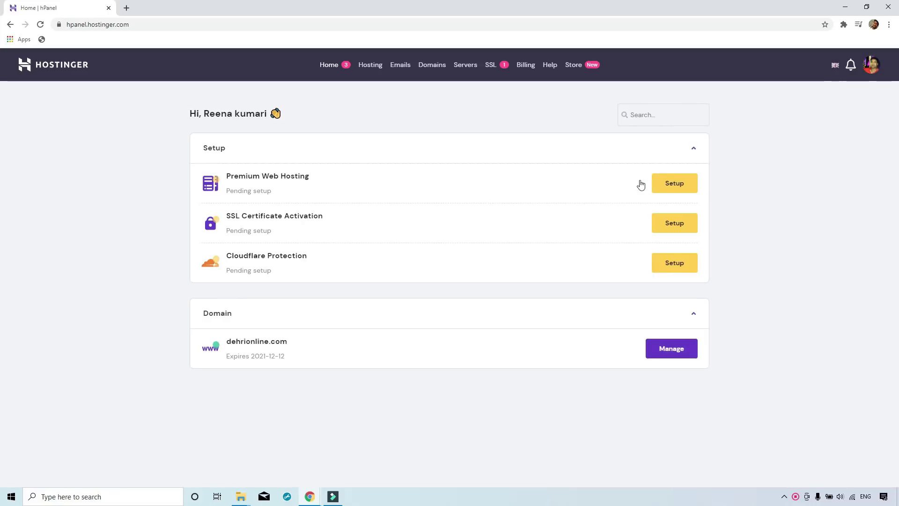
click(678, 184)
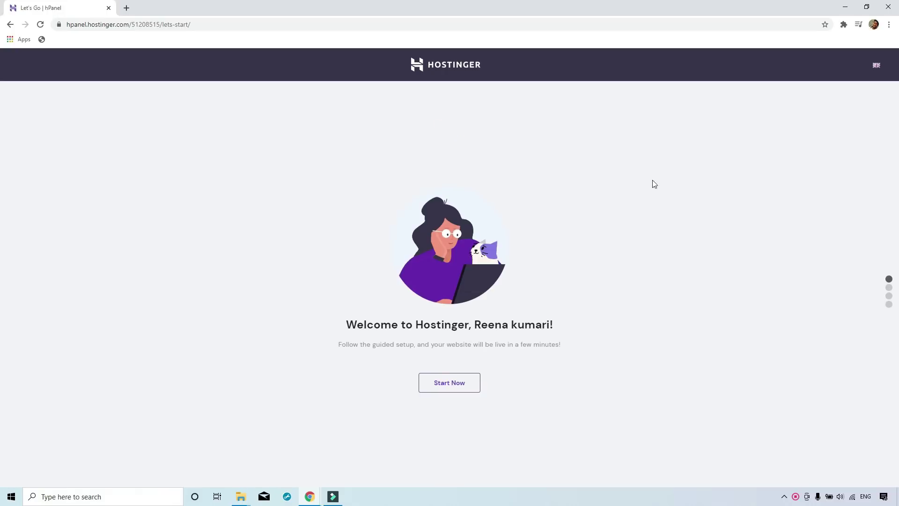
Start the guided setup with dehrionline.com as the domain and choose to build a new website.
click(451, 384)
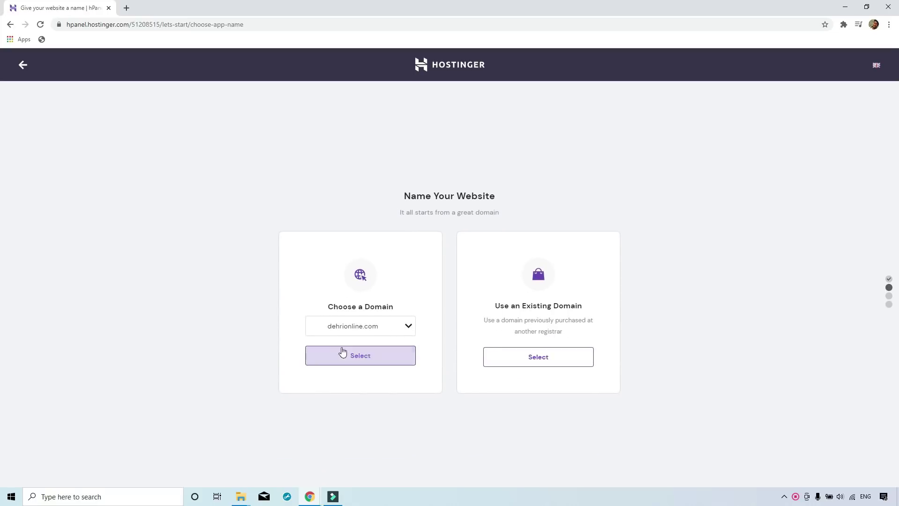
click(361, 326)
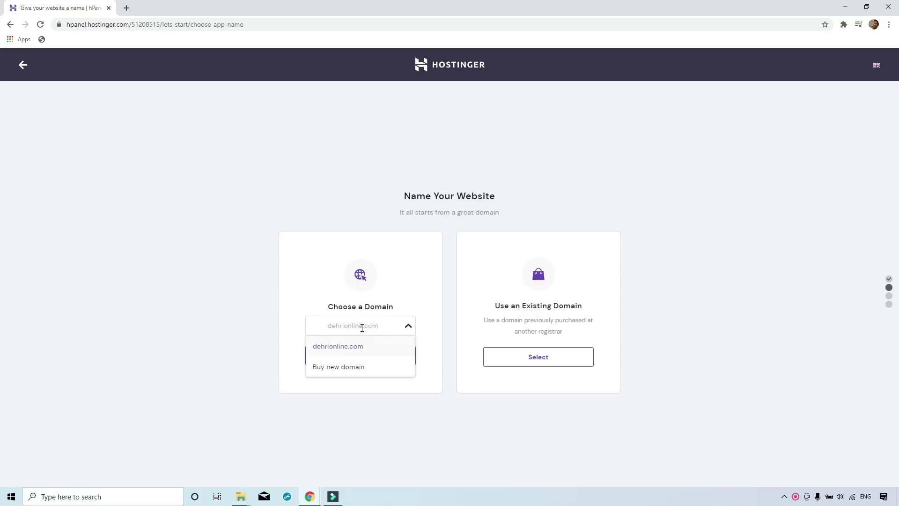
click(359, 347)
click(364, 362)
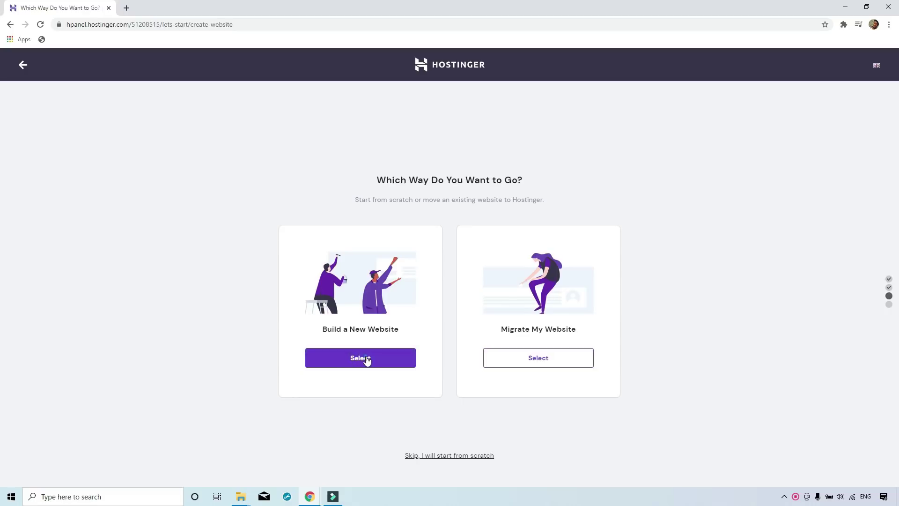
click(365, 362)
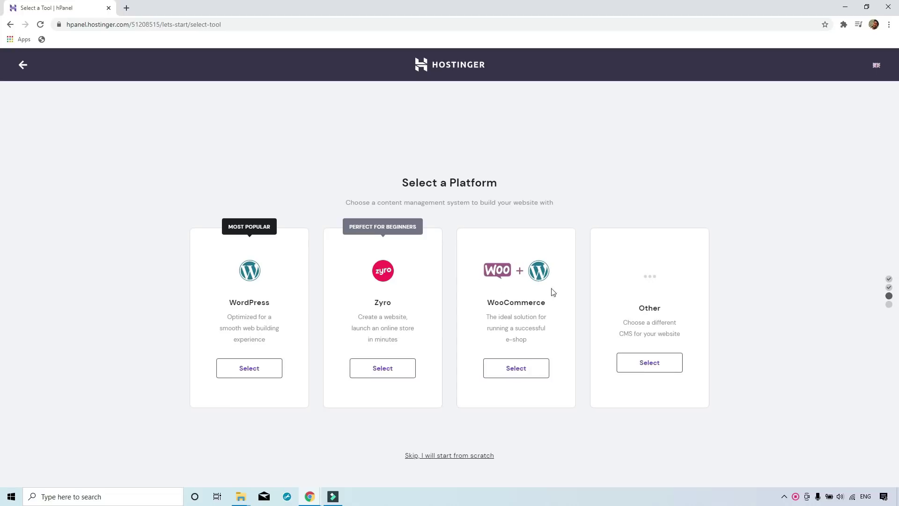
Choose WooCommerce as the platform and paste in the WordPress account password.
drag(489, 304, 544, 304)
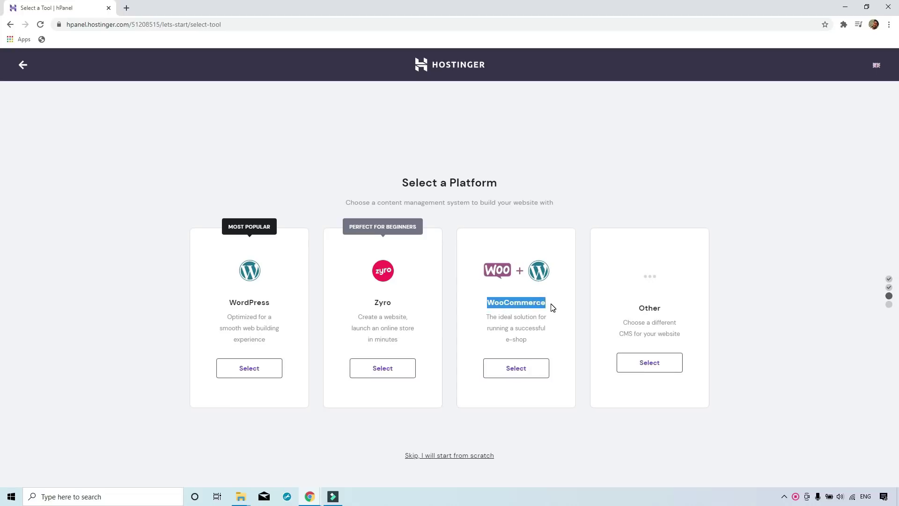
drag(508, 339, 536, 341)
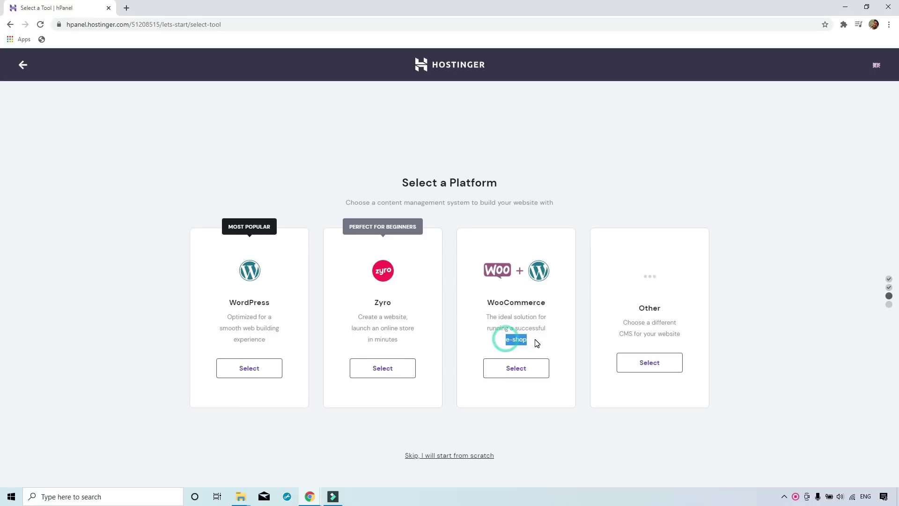
click(521, 373)
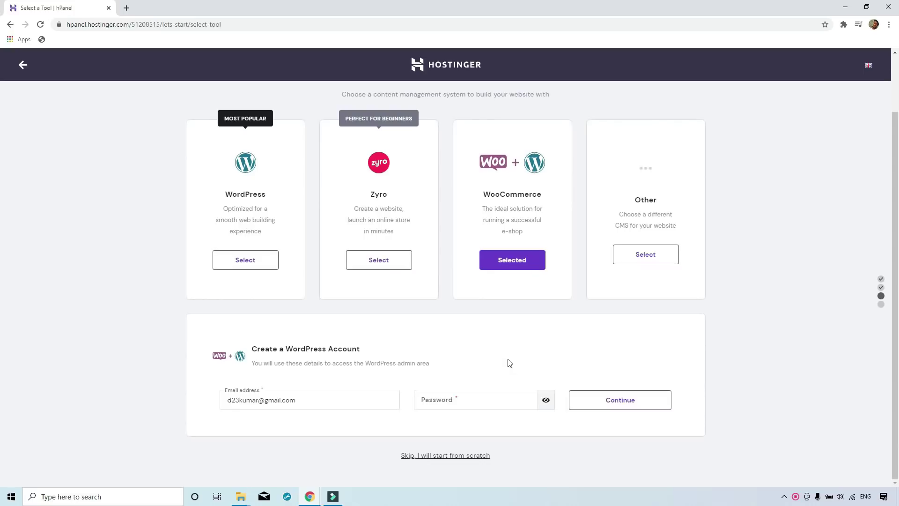
click(466, 403)
key(ctrl+v)
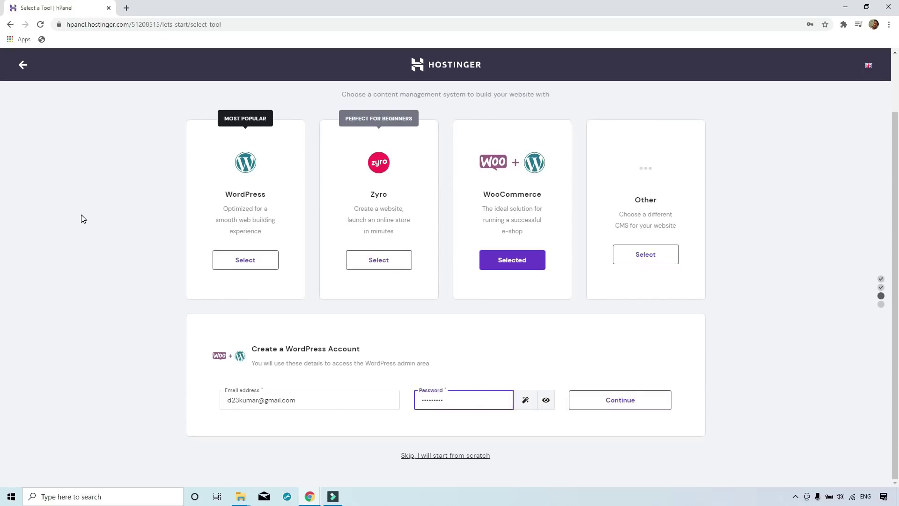
click(624, 404)
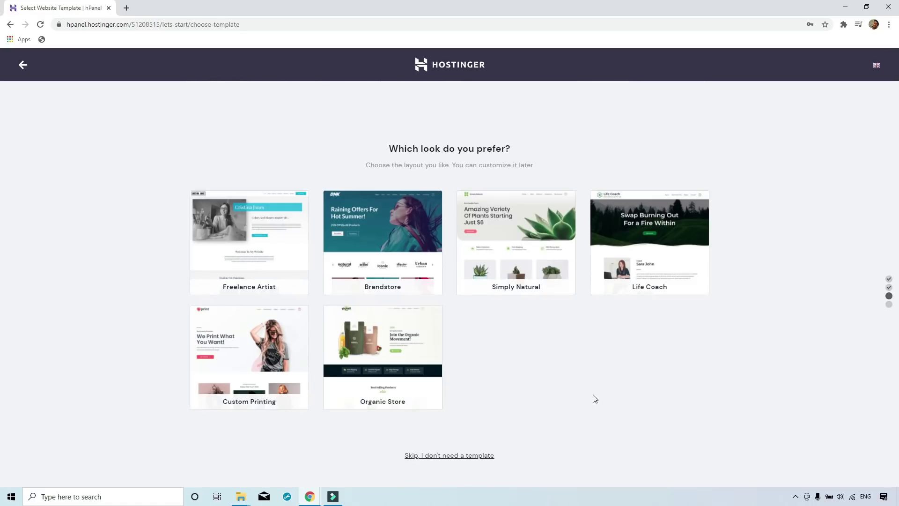
Apply the Simply Natural template, finish setup, and go to the hosting control panel.
mouse_move(502, 240)
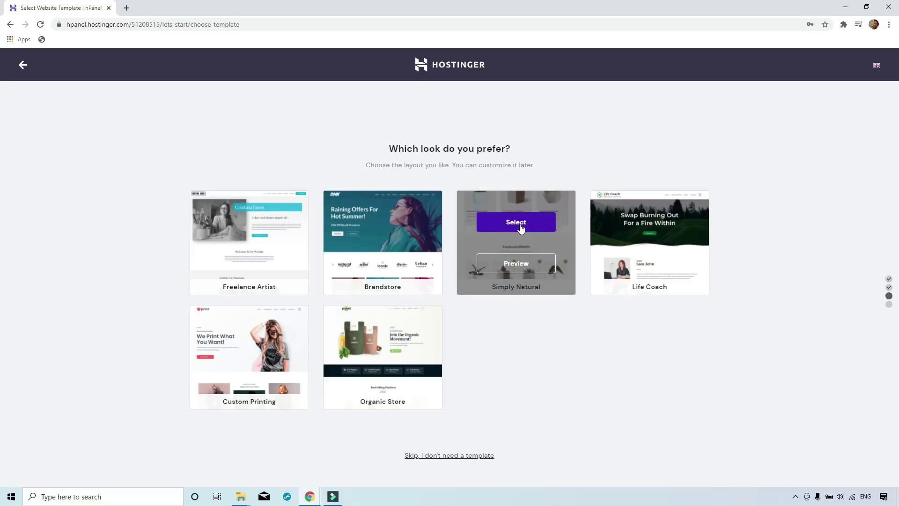
click(521, 228)
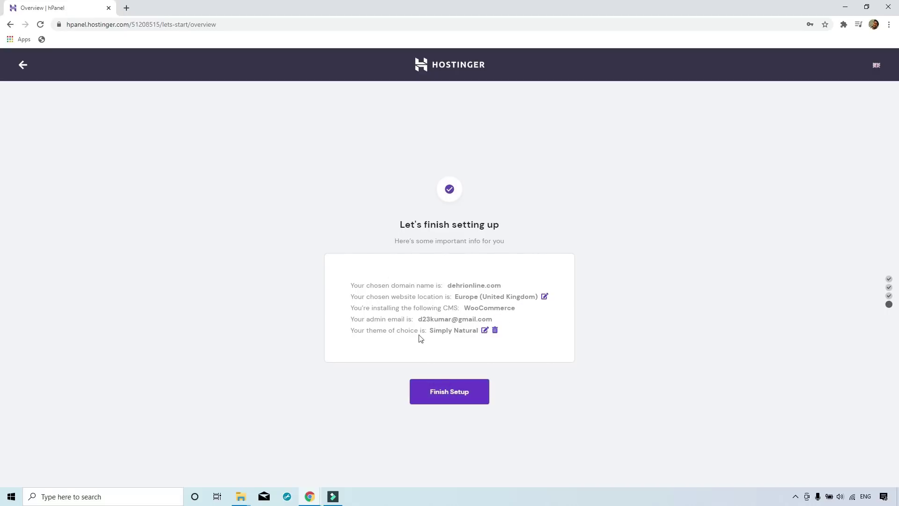
click(448, 401)
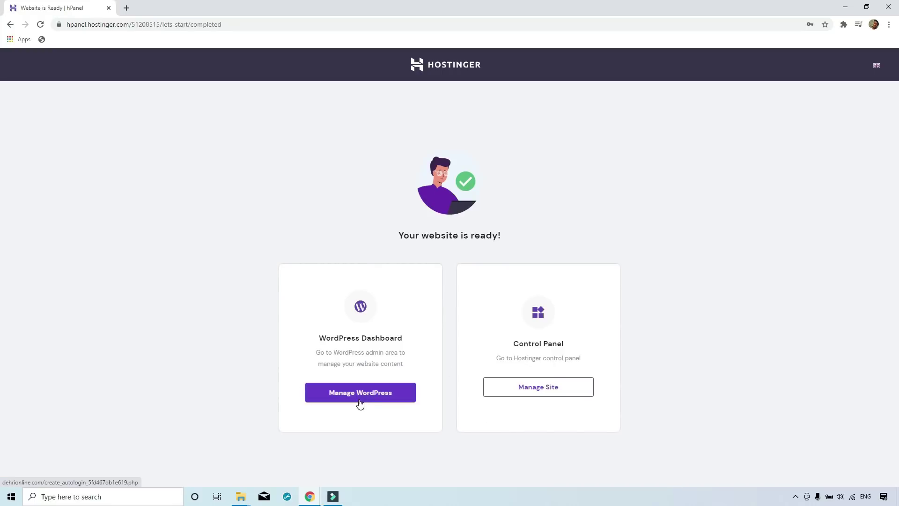
click(526, 394)
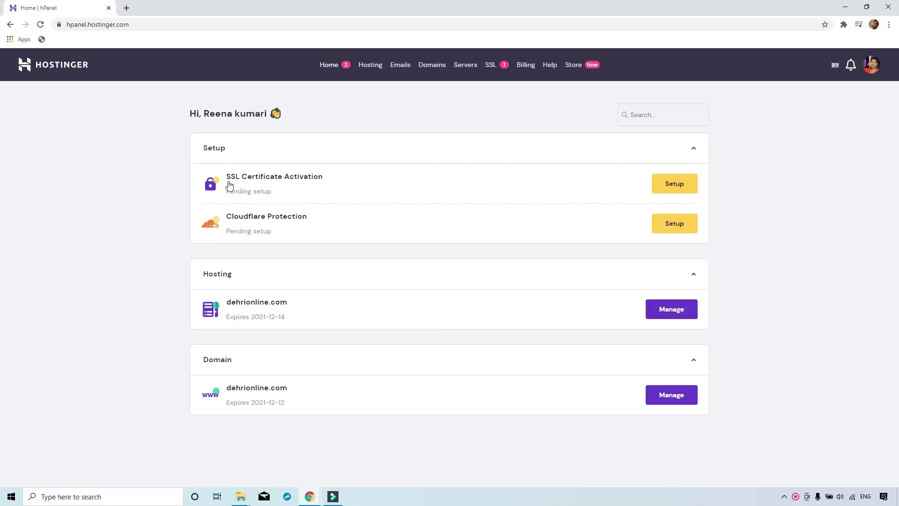
Install the SSL certificate on dehrionline.com.
click(673, 188)
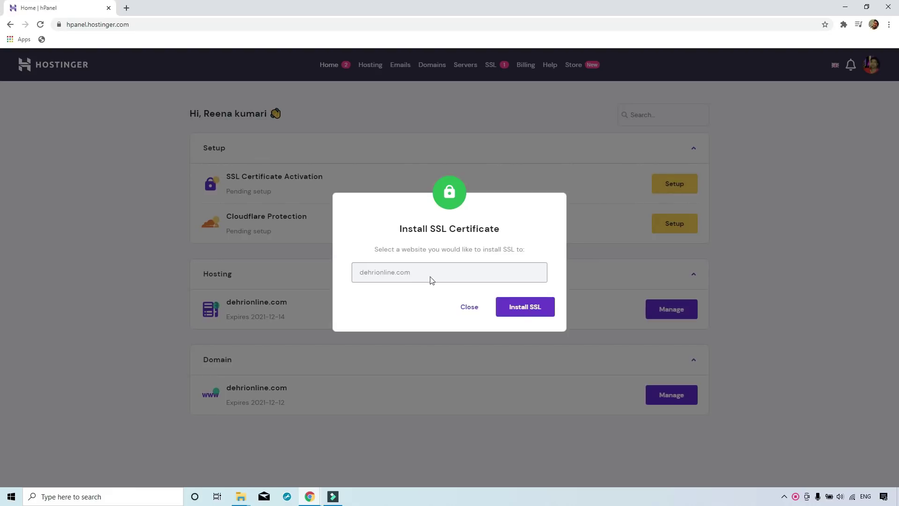
click(519, 311)
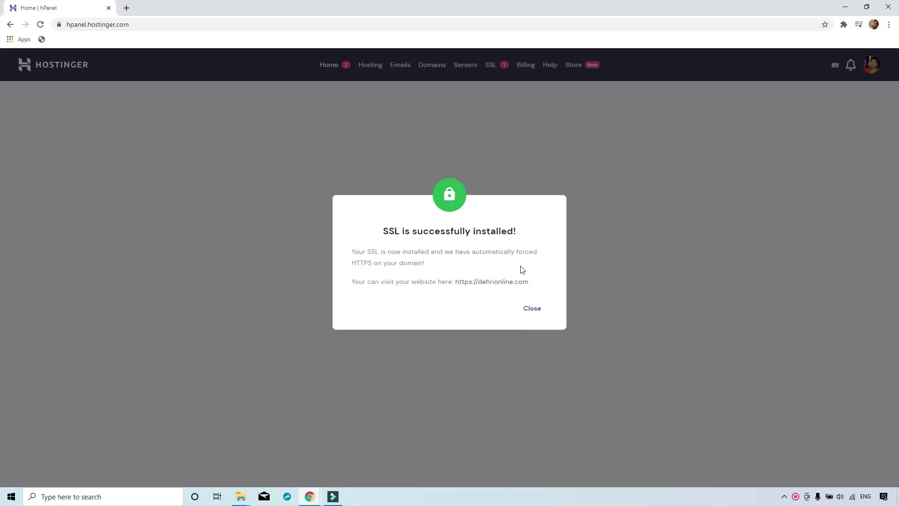
click(531, 307)
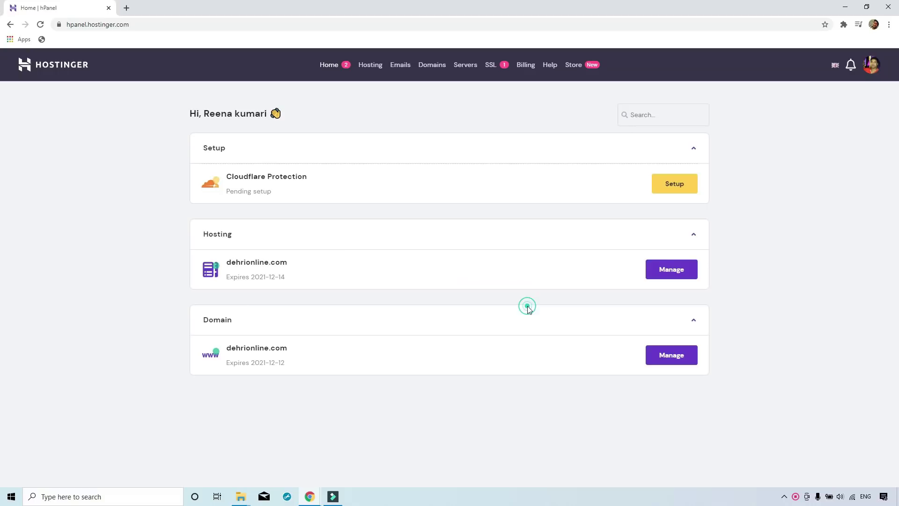
Install Cloudflare protection on dehrionline.com.
click(669, 185)
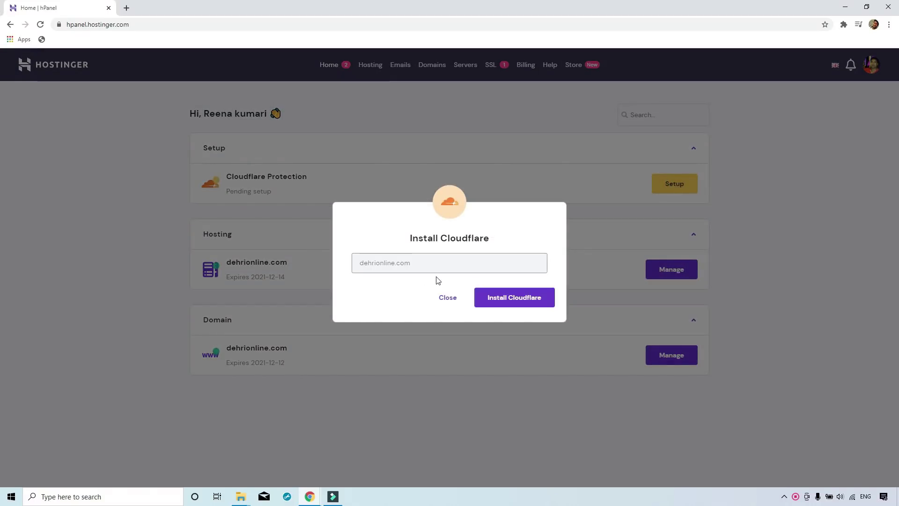
click(525, 299)
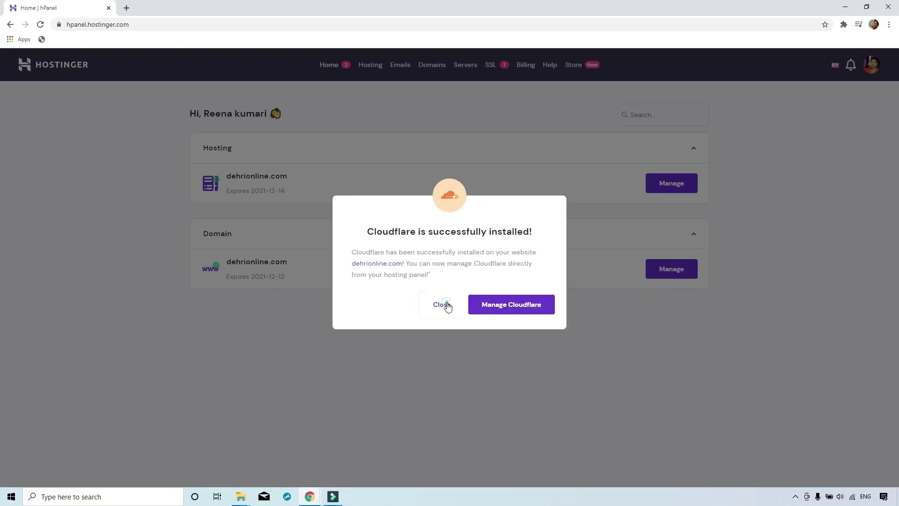
click(447, 305)
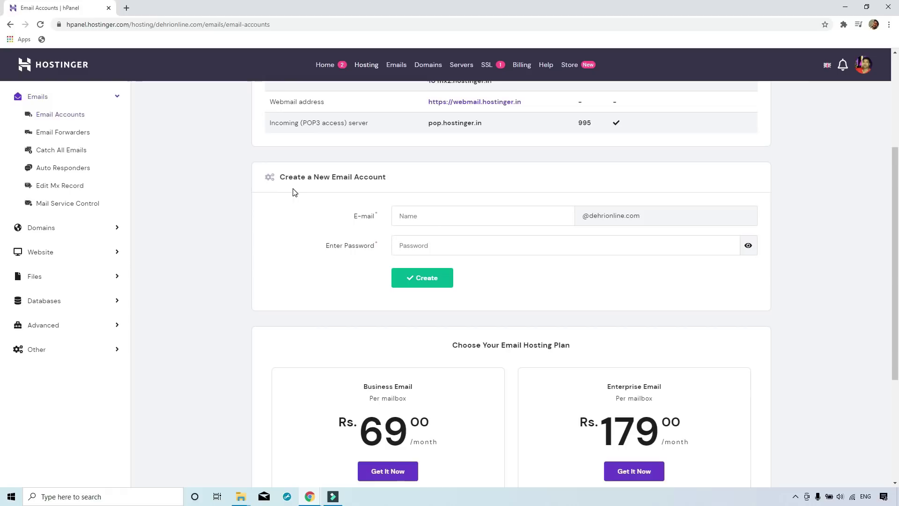
Create the admin mailbox for dehrionline.com with a pasted password, then open it in webmail.
click(283, 179)
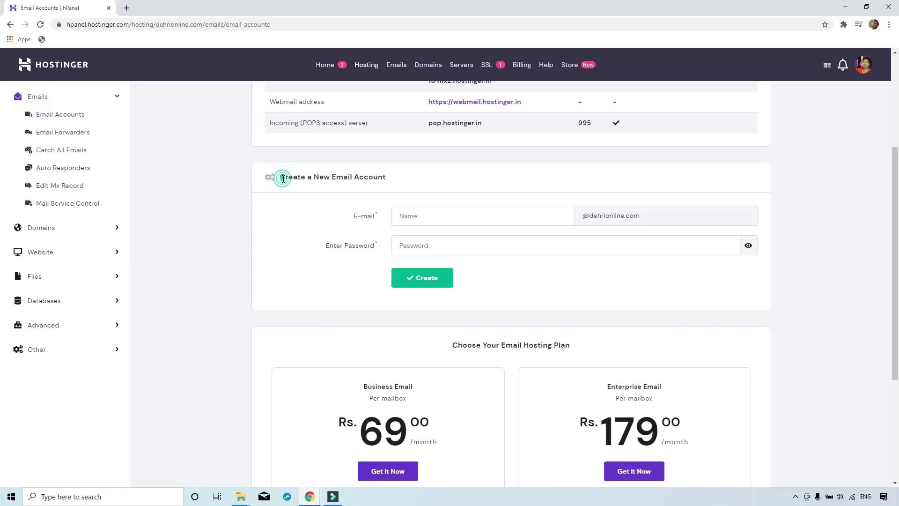
click(432, 213)
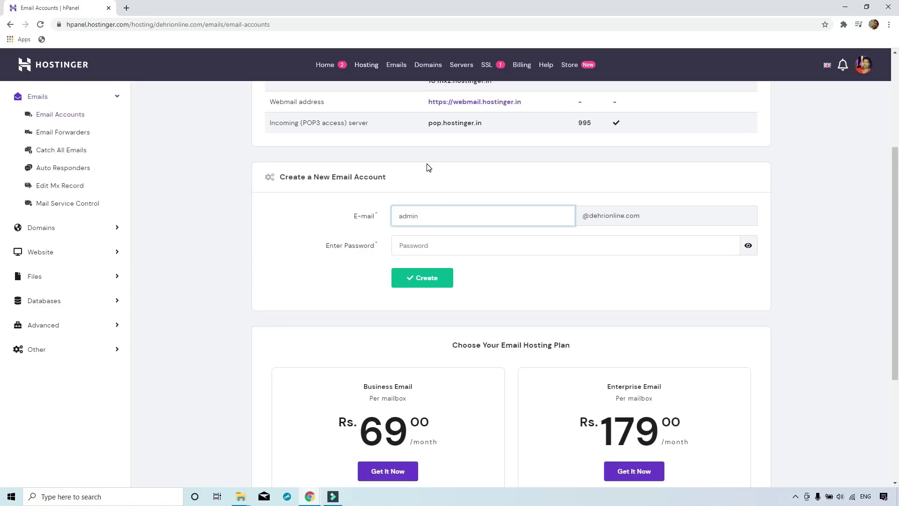
click(457, 245)
key(ctrl+v)
click(431, 279)
scroll(432, 284, down, 5)
scroll(432, 283, down, 1)
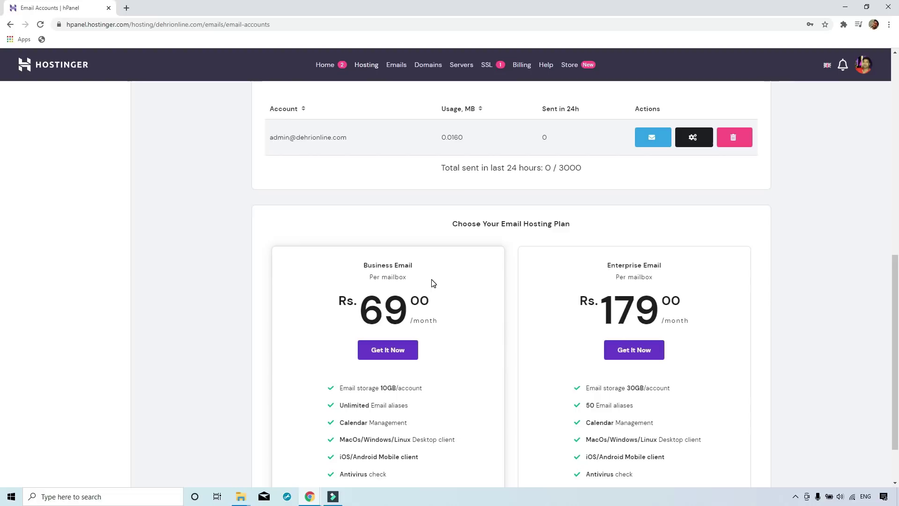
drag(271, 139, 361, 138)
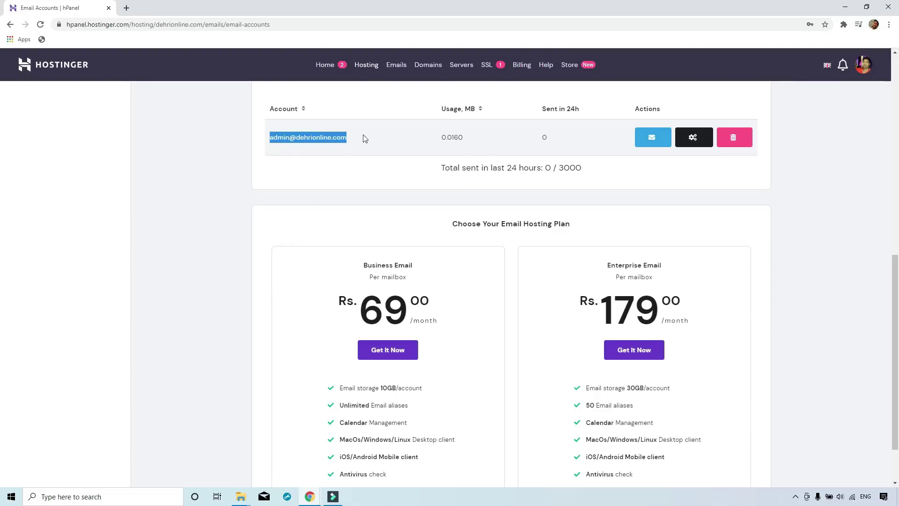
click(651, 142)
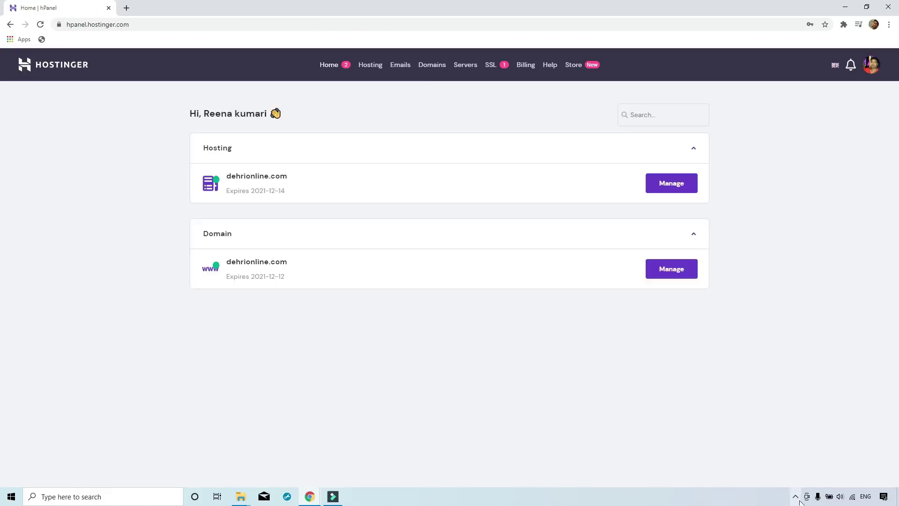
Load dehrionline.com in a new tab and confirm it is served securely over HTTPS.
key(ctrl+t)
text(de)
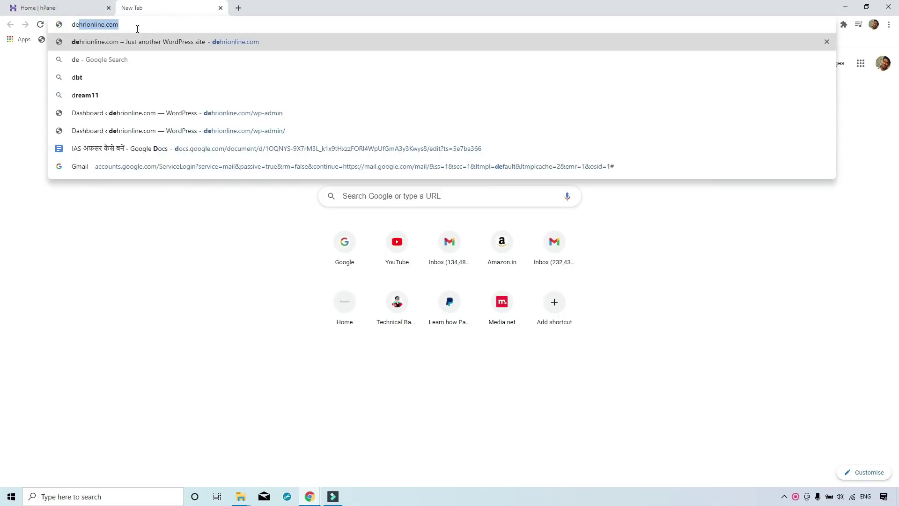
click(153, 39)
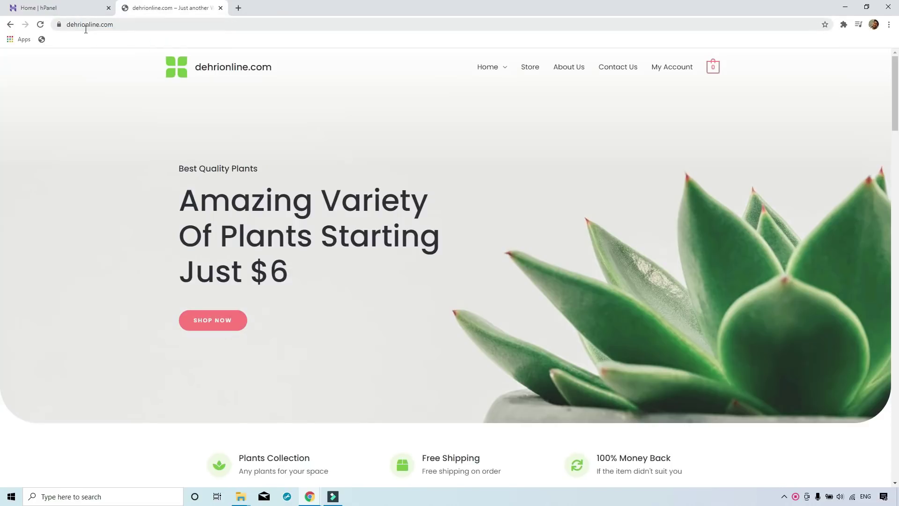
click(59, 26)
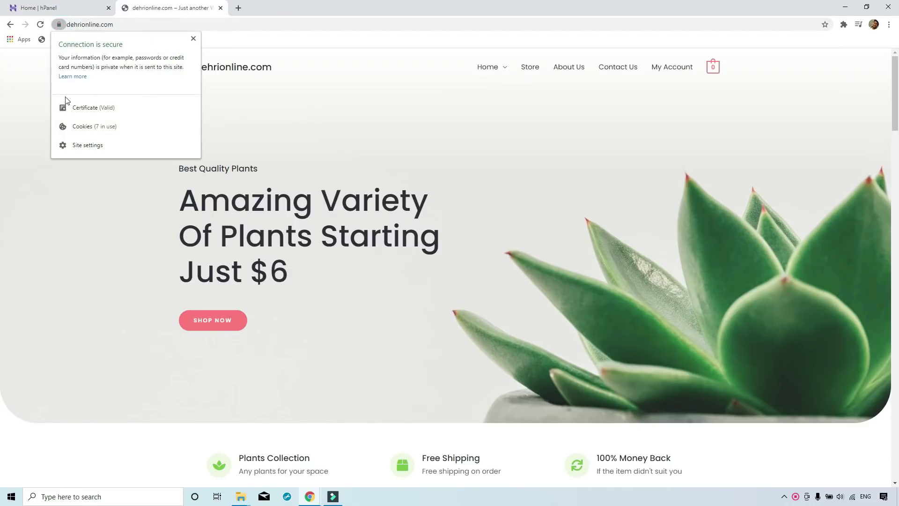
click(211, 24)
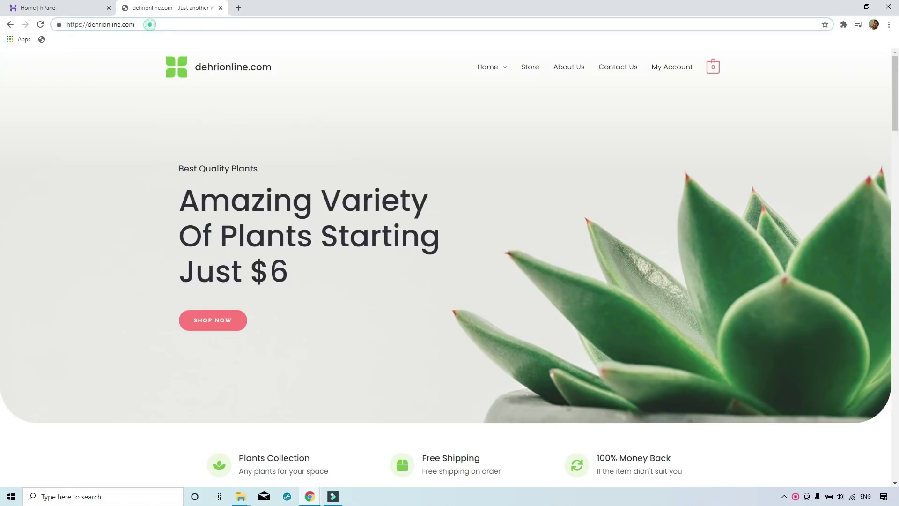
click(132, 123)
scroll(297, 136, down, 8)
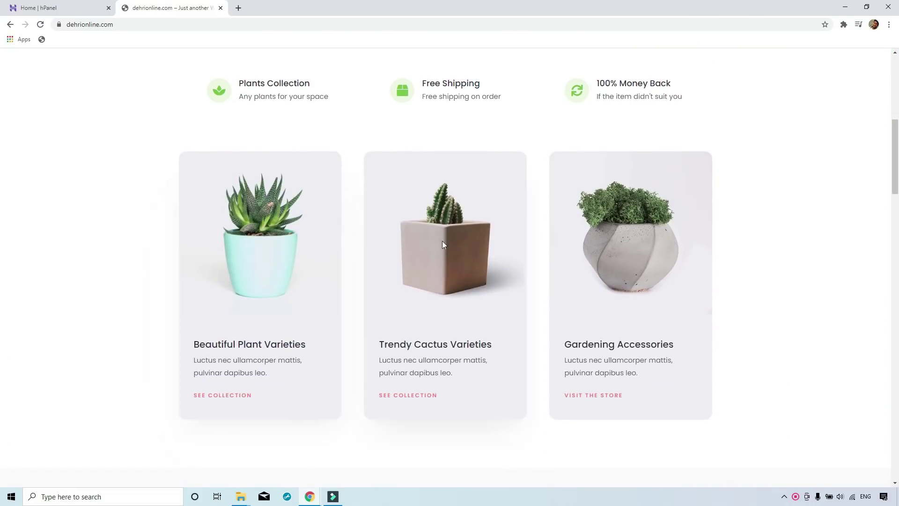
scroll(346, 323, down, 5)
scroll(309, 309, down, 3)
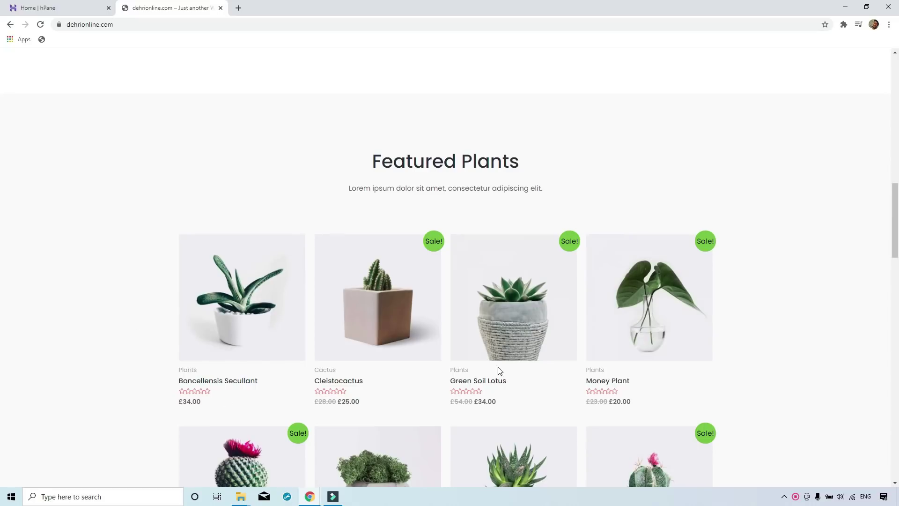
scroll(499, 370, down, 6)
scroll(369, 133, up, 15)
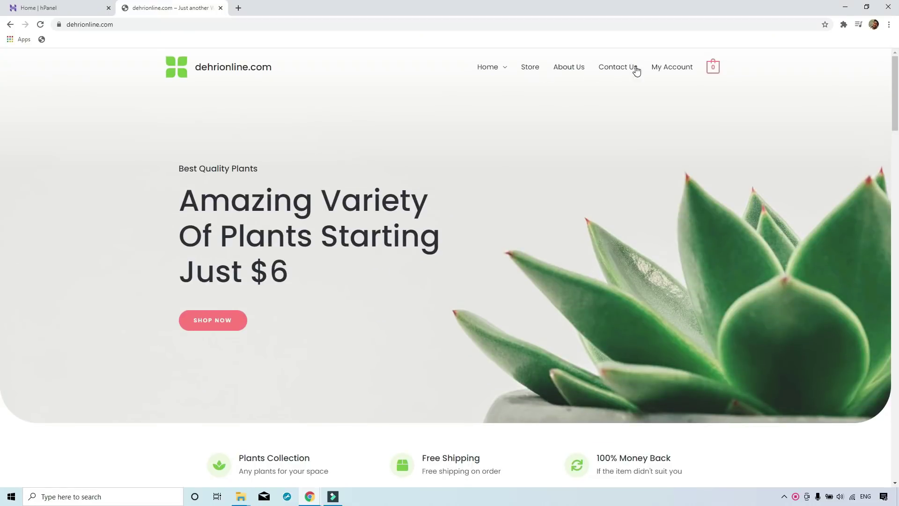
Browse the site's Contact Us, About Us and Store pages.
click(601, 70)
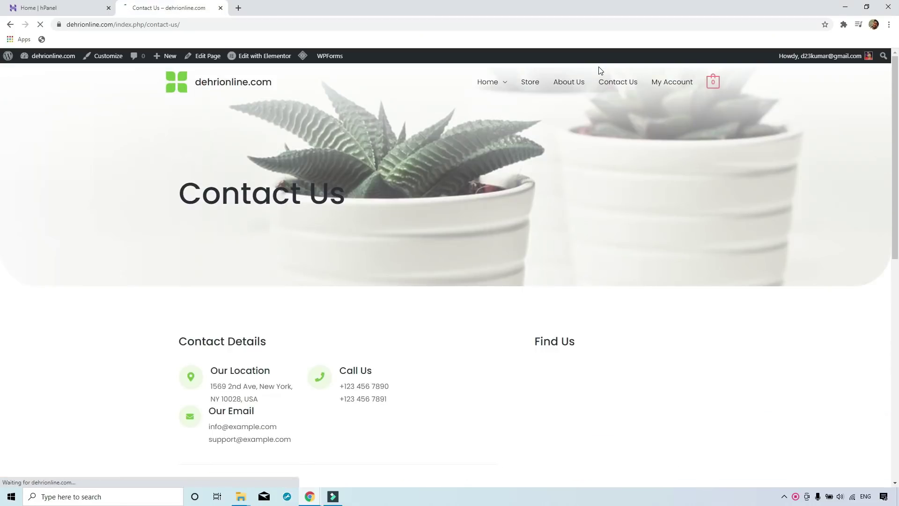
click(569, 85)
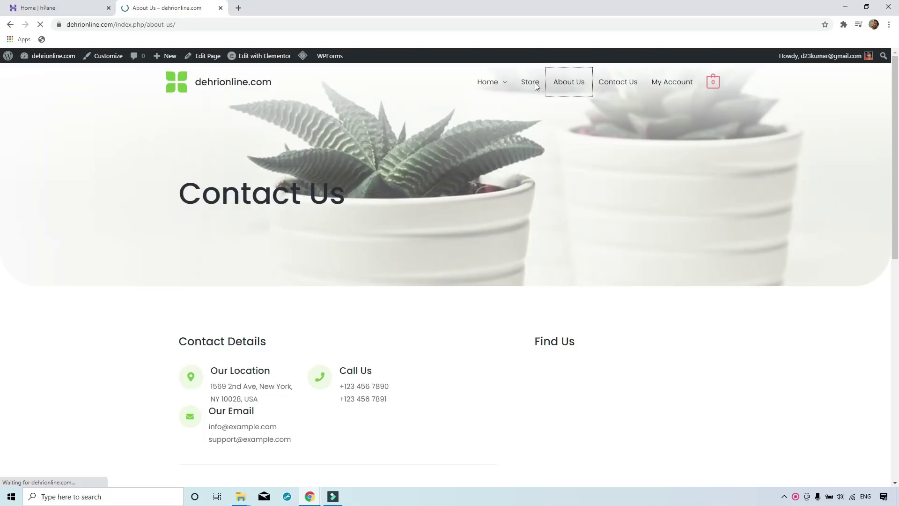
click(531, 86)
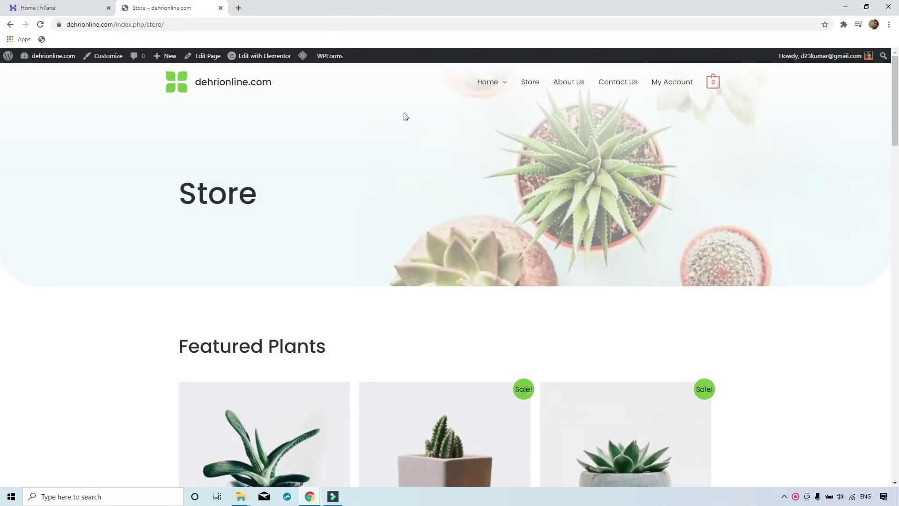
scroll(106, 211, down, 10)
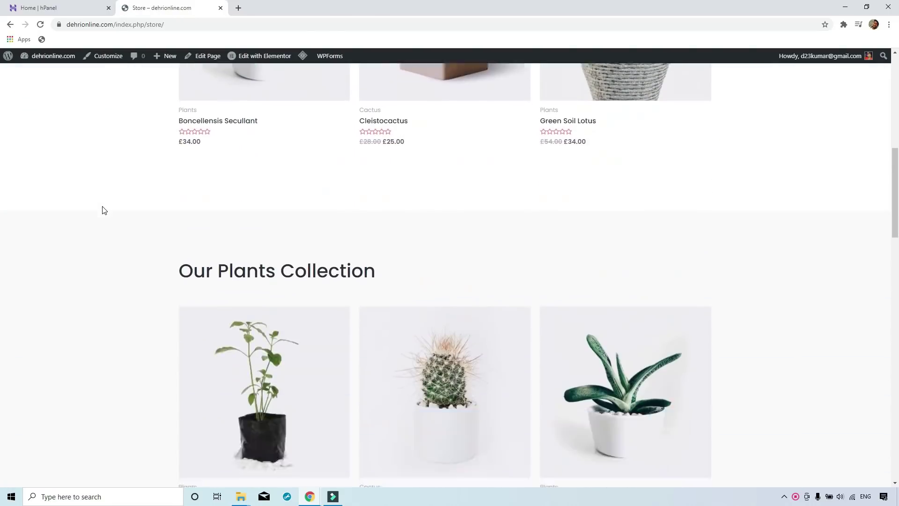
scroll(104, 210, down, 20)
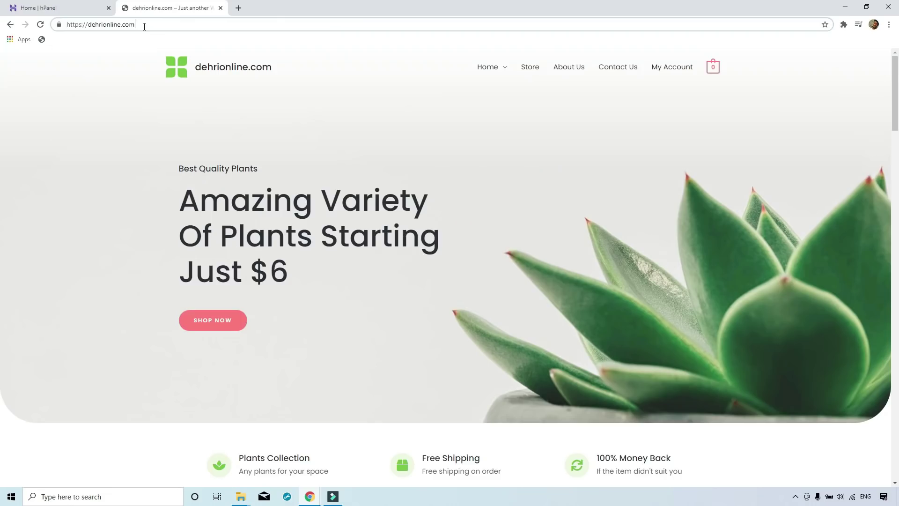
Go to dehrionline.com/wp-admin, then open Themes and customize the active Astra theme.
text(w)
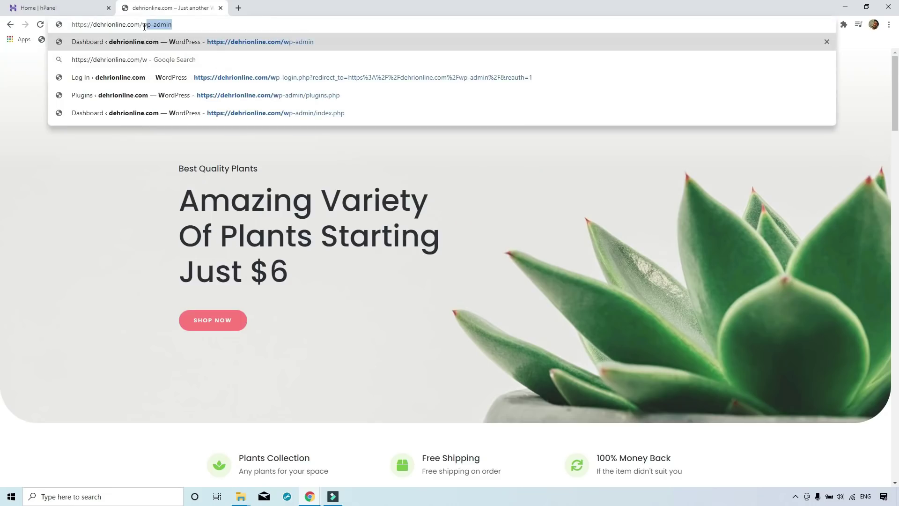
click(160, 29)
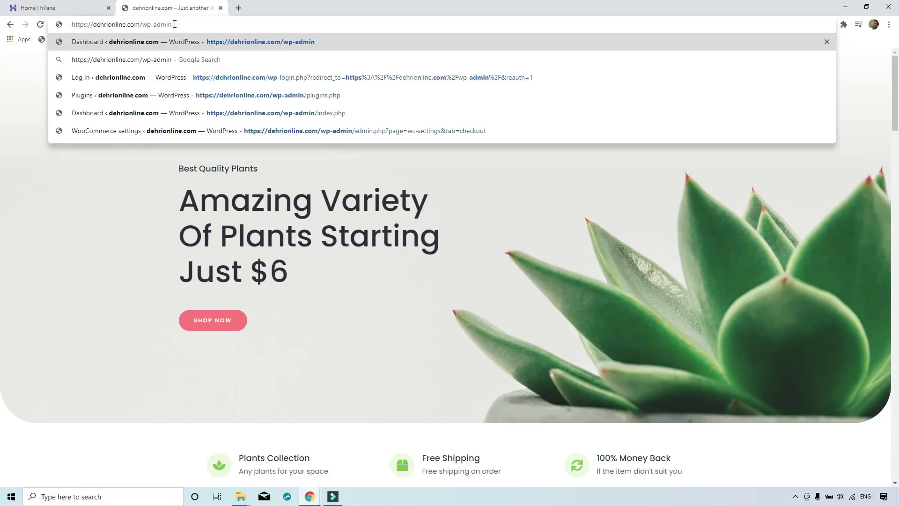
key(Return)
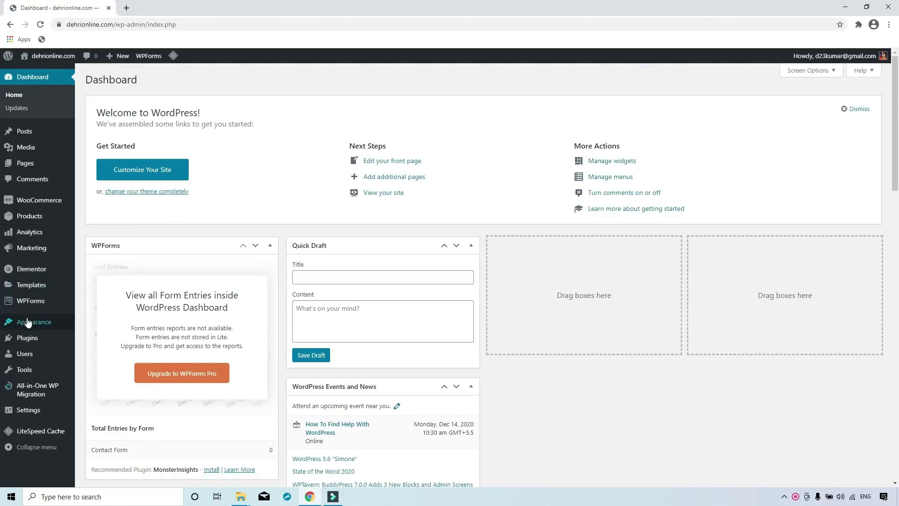
mouse_move(28, 323)
click(92, 323)
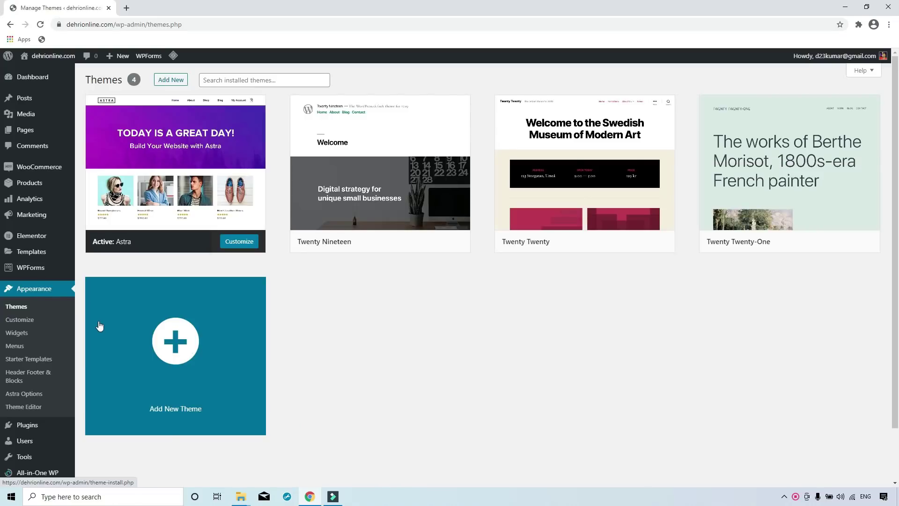
click(235, 241)
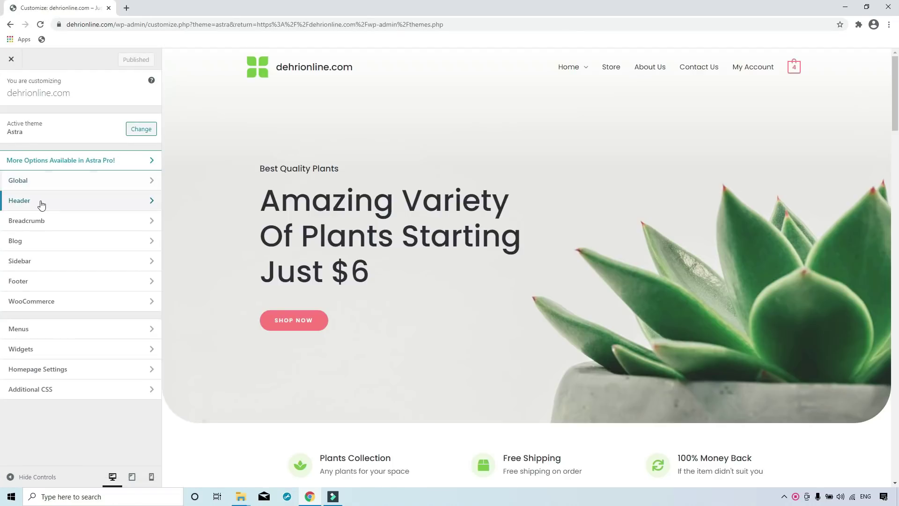
Swap the site logo for the My Smart image and display the tagline 'Plant Flower Shop Online Store'.
click(42, 203)
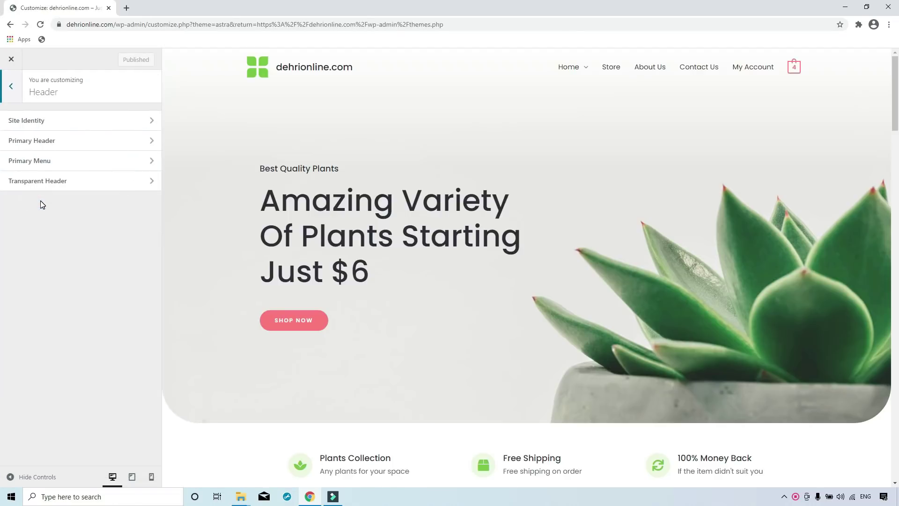
click(27, 126)
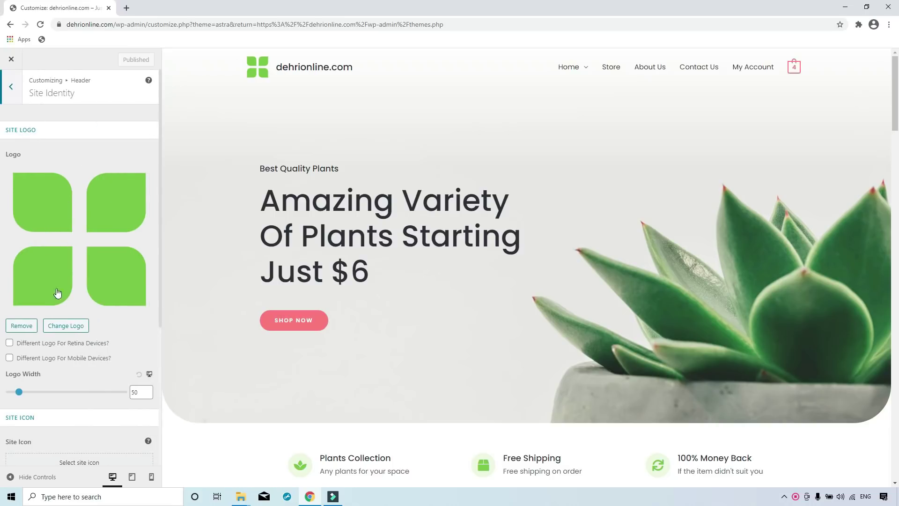
click(46, 327)
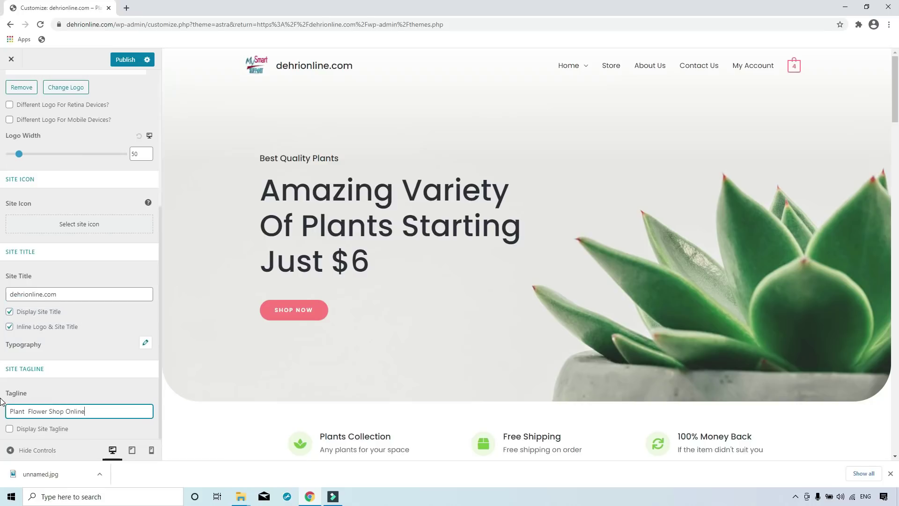
text(Store)
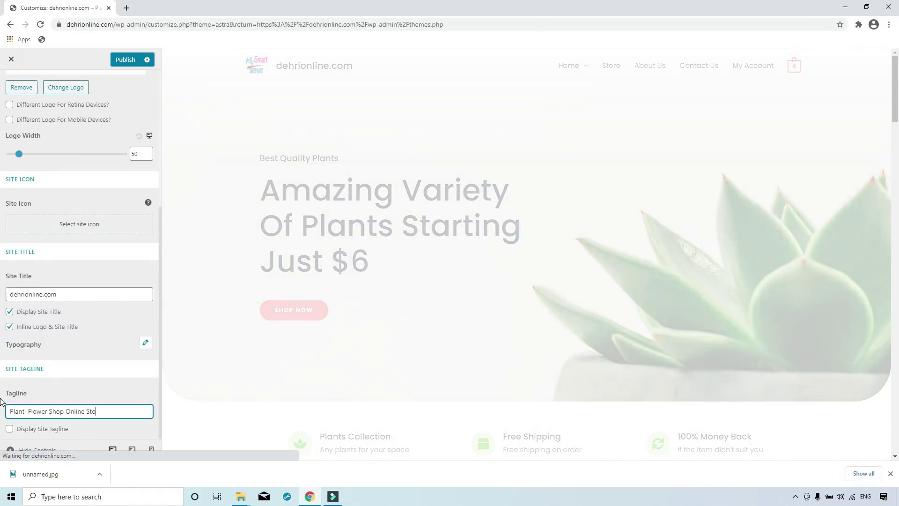
click(9, 428)
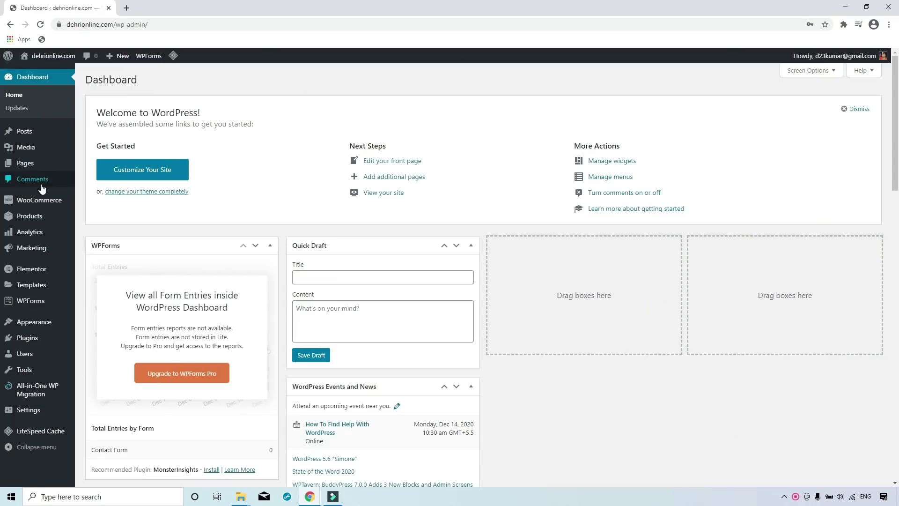
Open WooCommerce's Settings page from the admin sidebar's WooCommerce flyout.
mouse_move(28, 203)
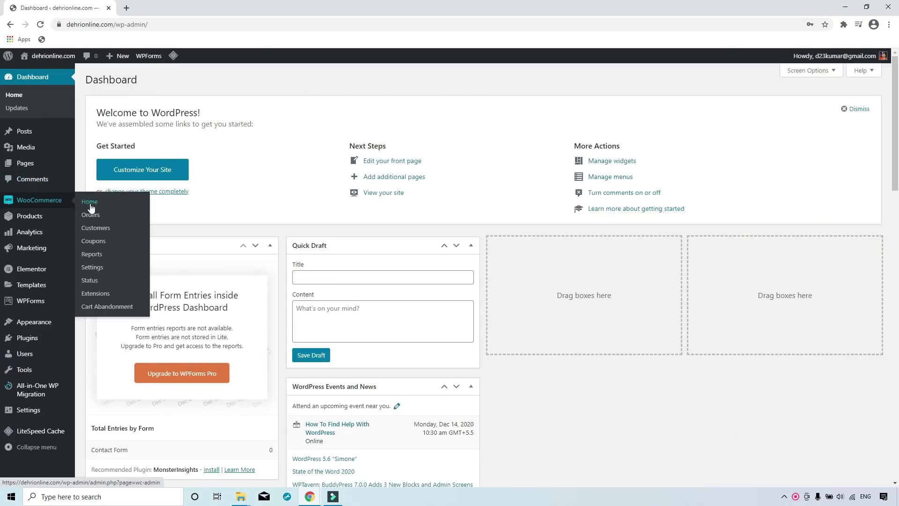
mouse_move(28, 220)
mouse_move(44, 233)
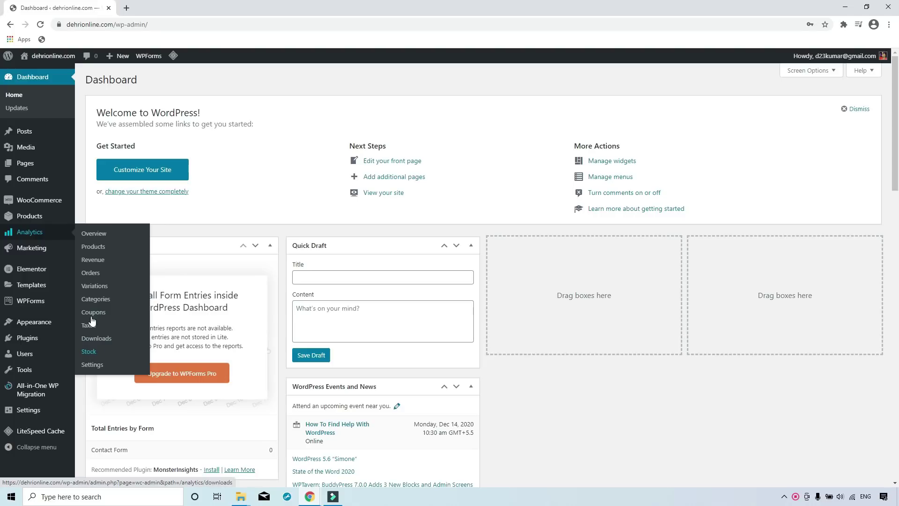
mouse_move(35, 258)
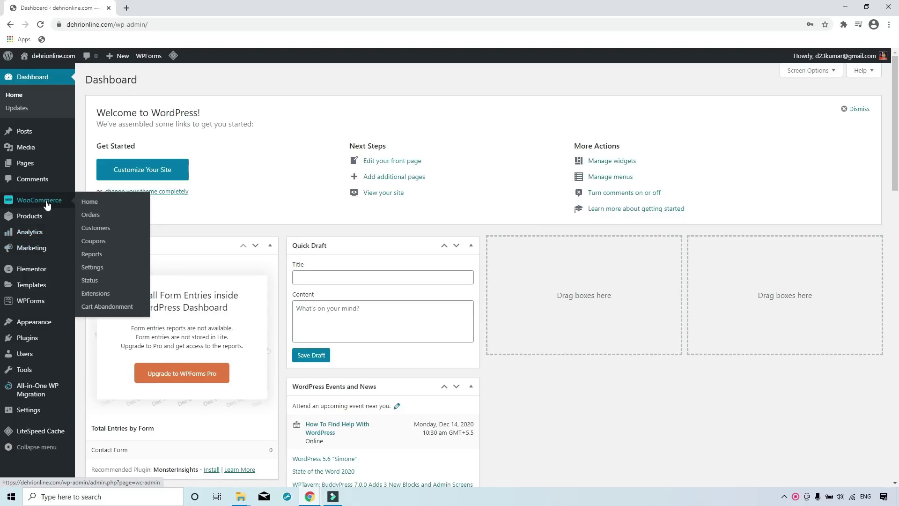
click(93, 267)
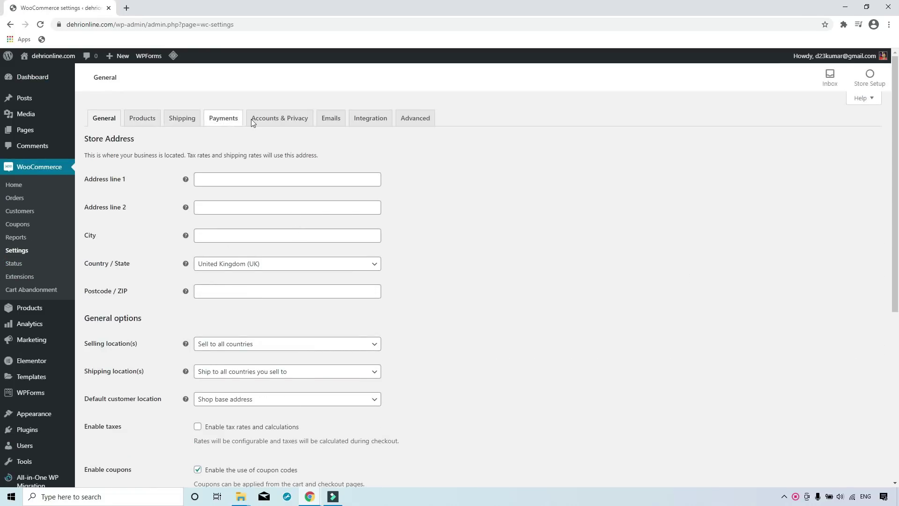
Enter the store's address lines, city and postcode, with country/state India — Bihar.
click(218, 178)
text(tna)
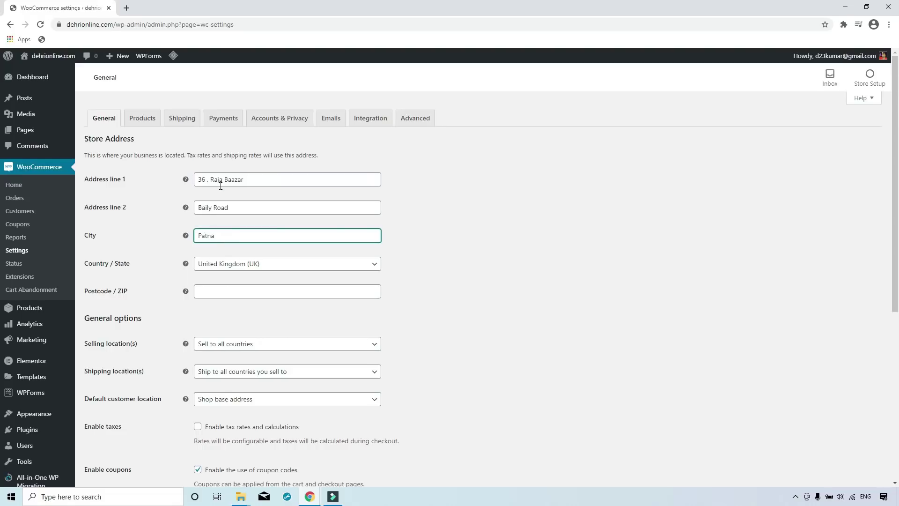
click(230, 266)
text(india)
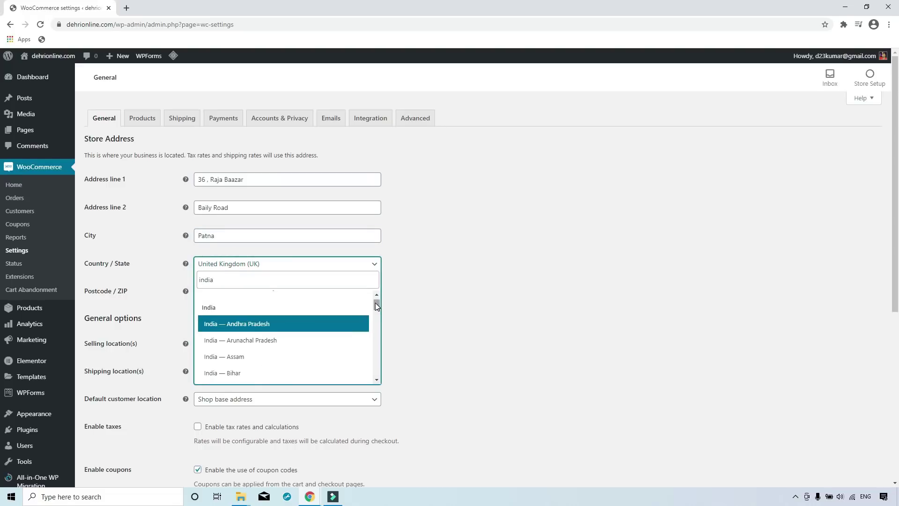
drag(377, 306, 376, 310)
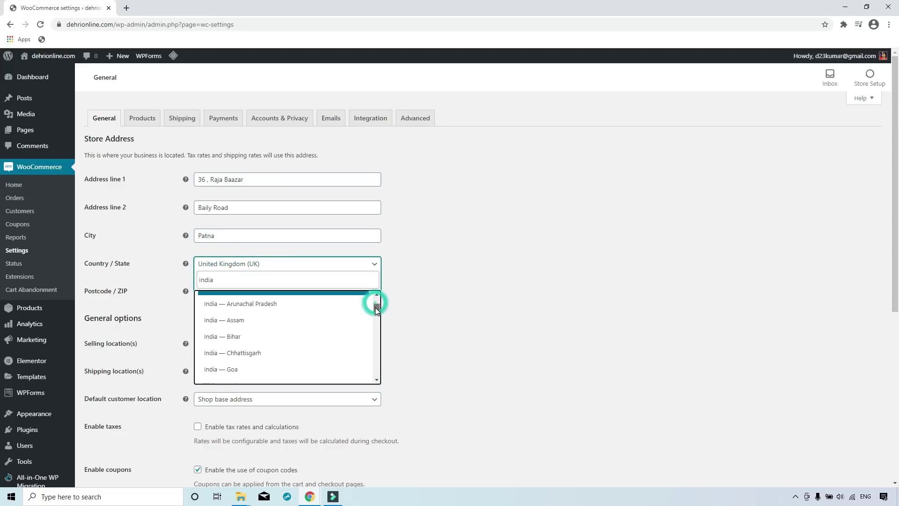
click(231, 336)
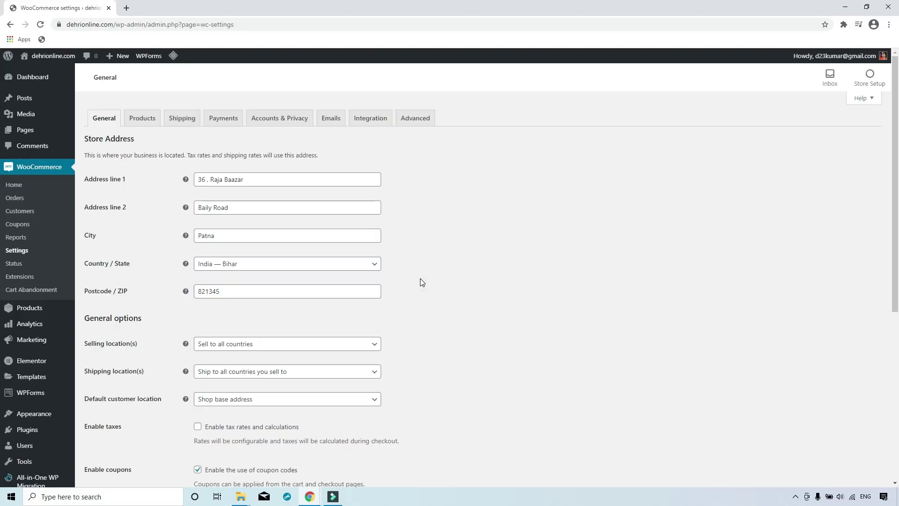
scroll(421, 282, down, 4)
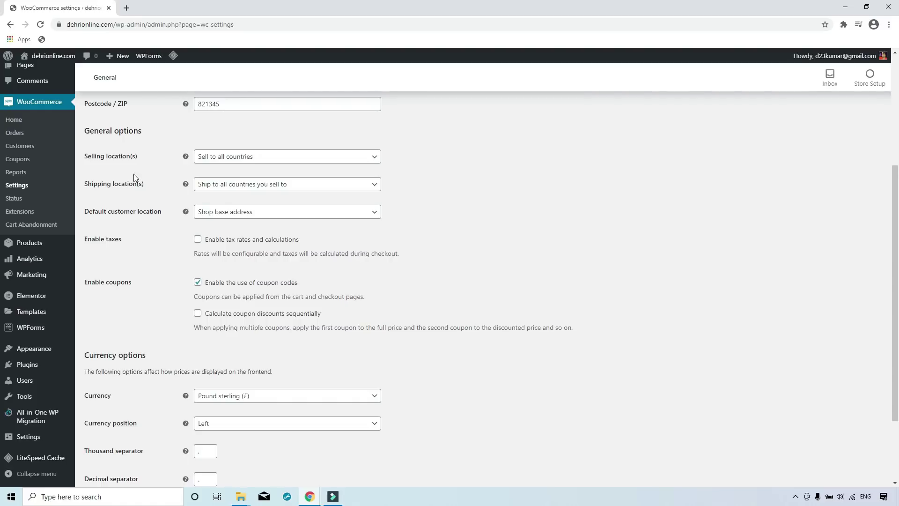
Set selling locations to 'Sell to specific countries' with India only.
click(236, 161)
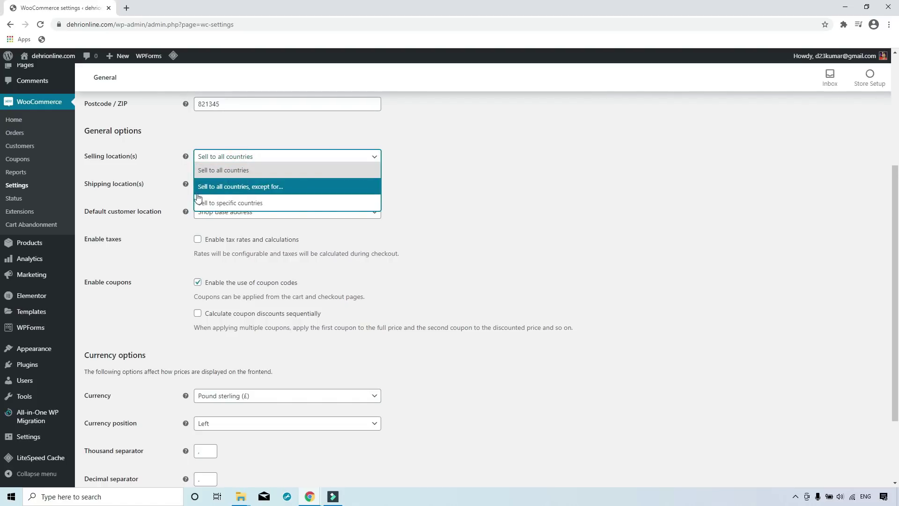
click(240, 204)
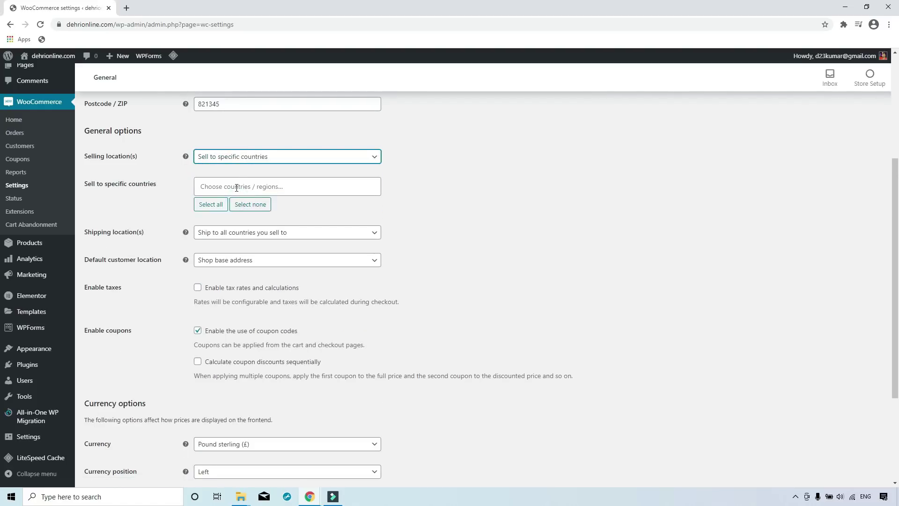
click(236, 187)
text(in)
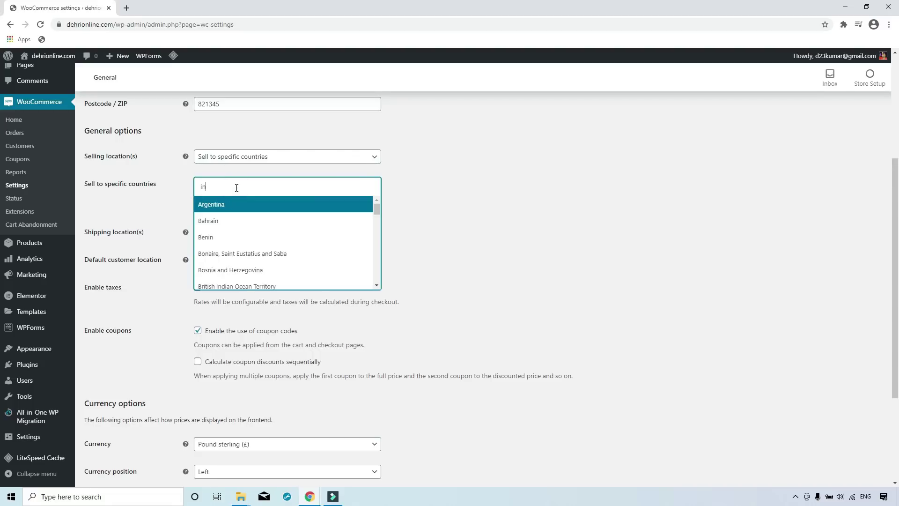
text(d)
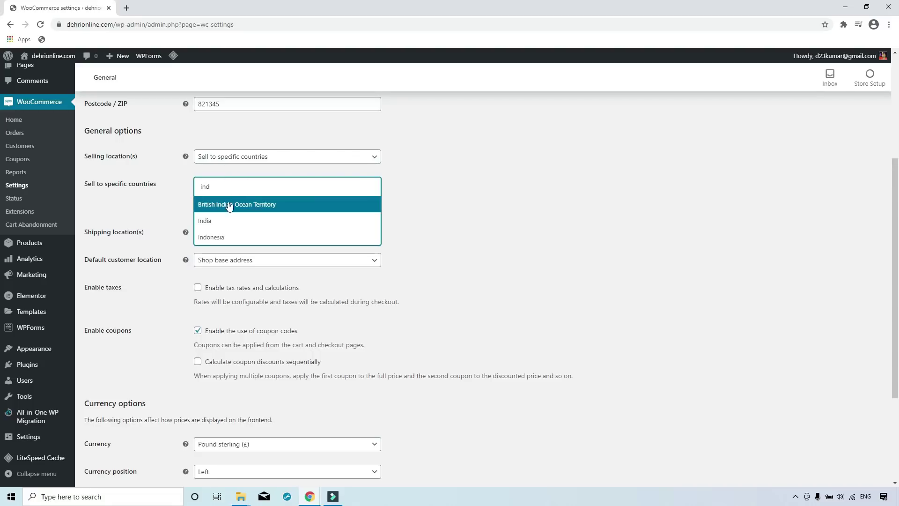
click(222, 220)
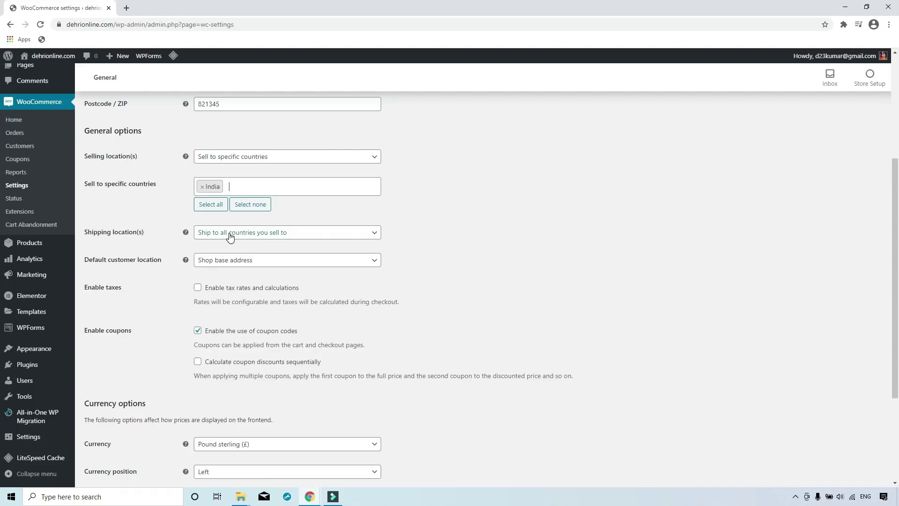
Set shipping locations to 'Ship to specific countries only' with India.
click(226, 233)
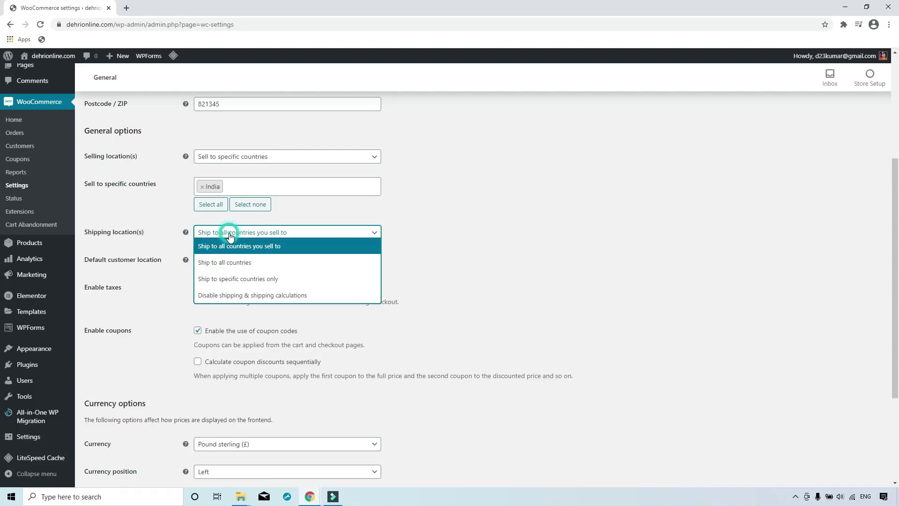
click(238, 279)
click(244, 261)
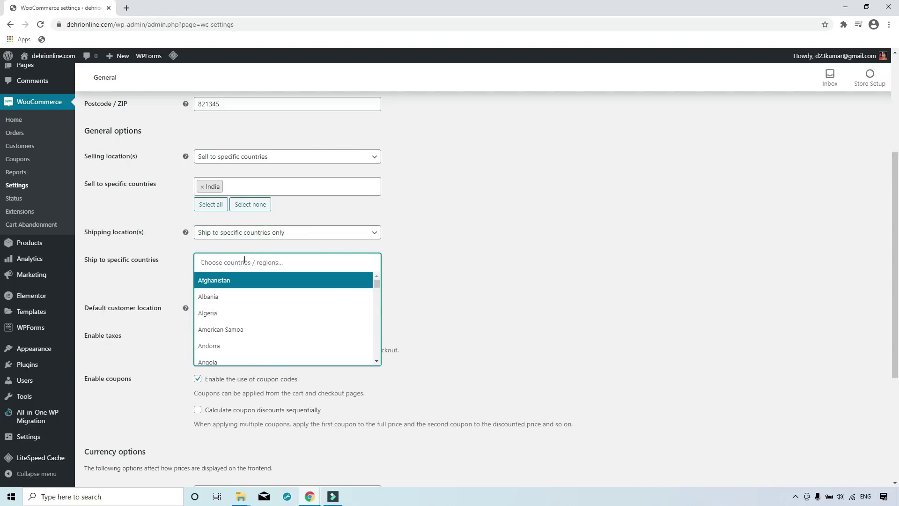
text(india)
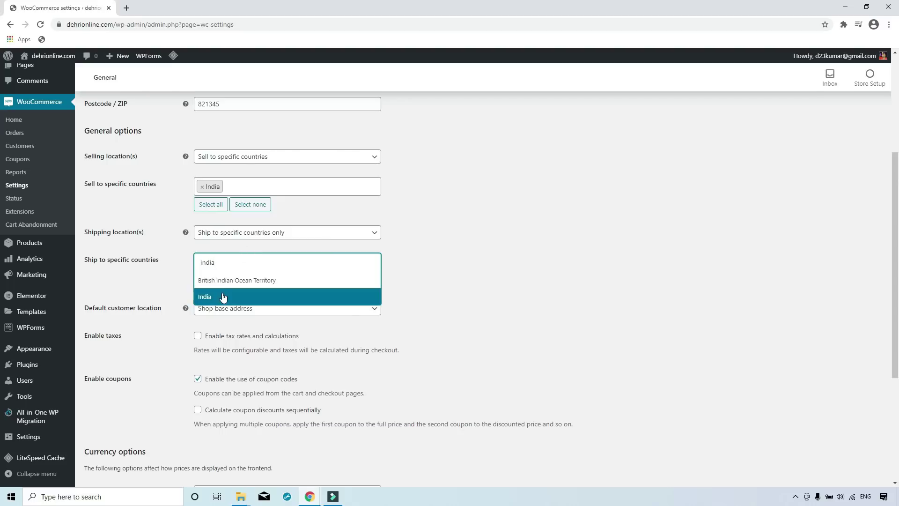
click(223, 296)
Keep Shop base address as the default customer location.
scroll(452, 263, down, 1)
scroll(454, 266, down, 1)
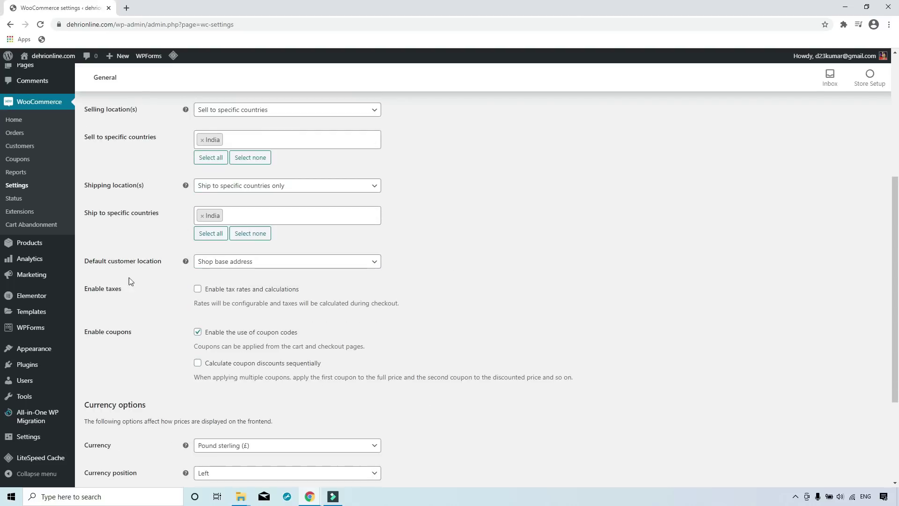
click(257, 268)
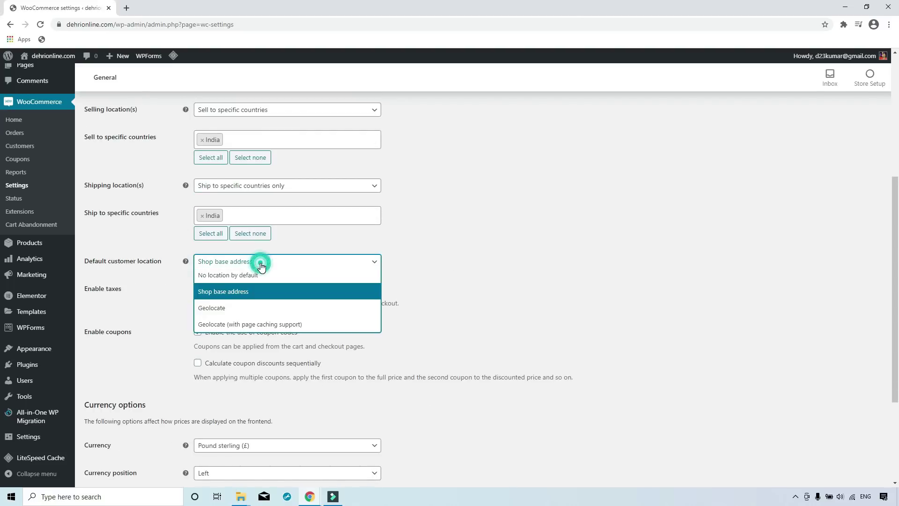
click(234, 292)
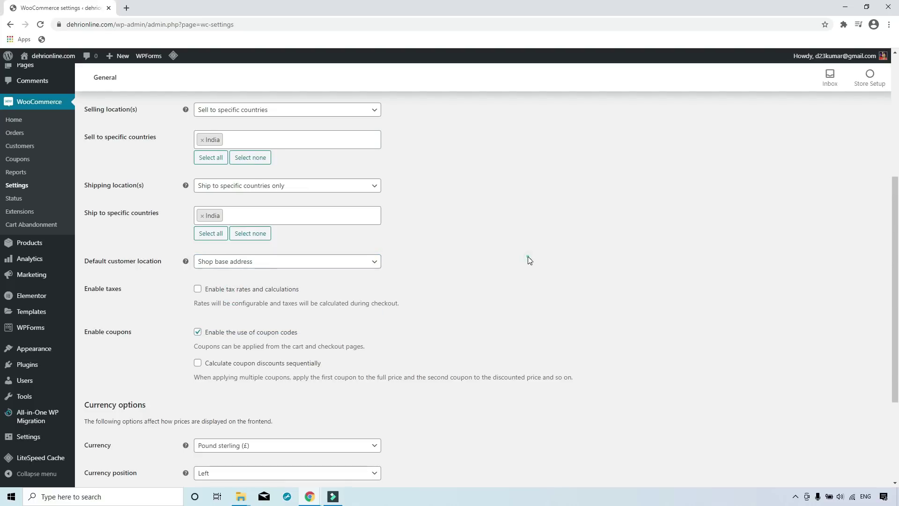
scroll(527, 256, down, 2)
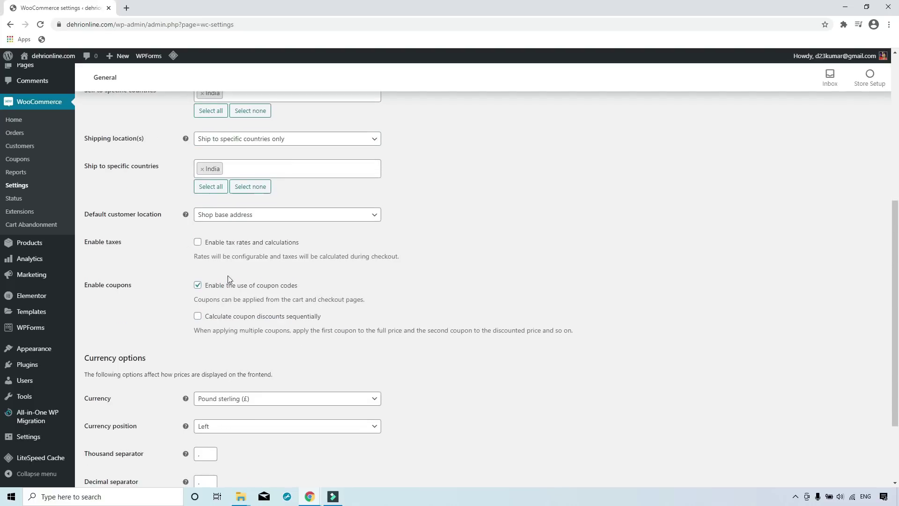
click(198, 242)
scroll(177, 295, down, 1)
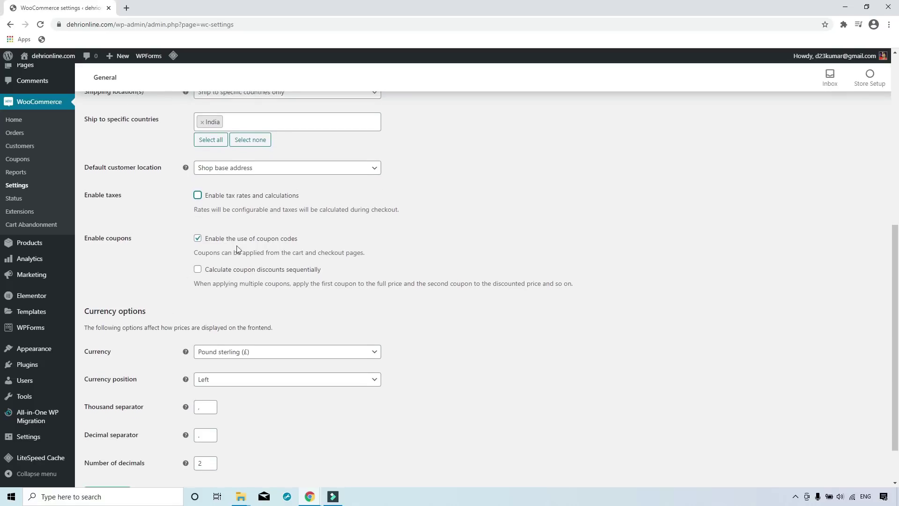
scroll(147, 322, down, 1)
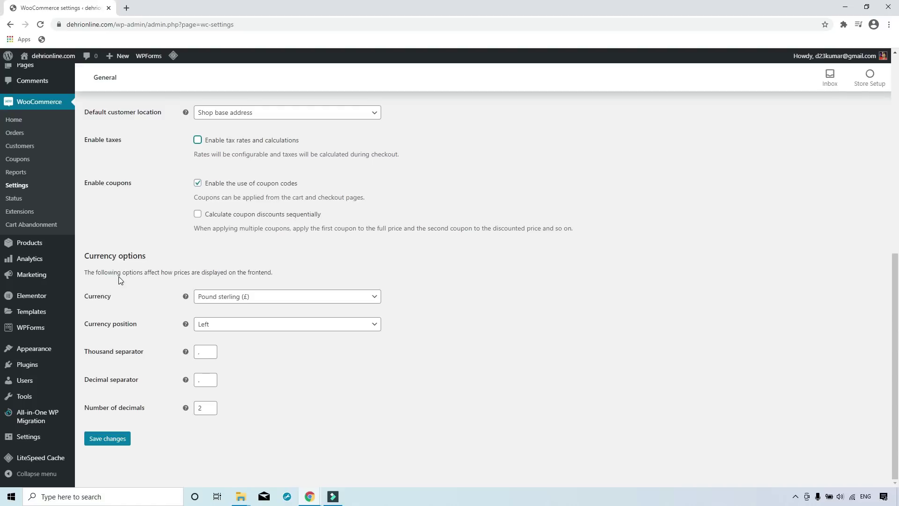
Set the currency to Indian rupee (₹), symbol on the left, and save the changes.
click(222, 302)
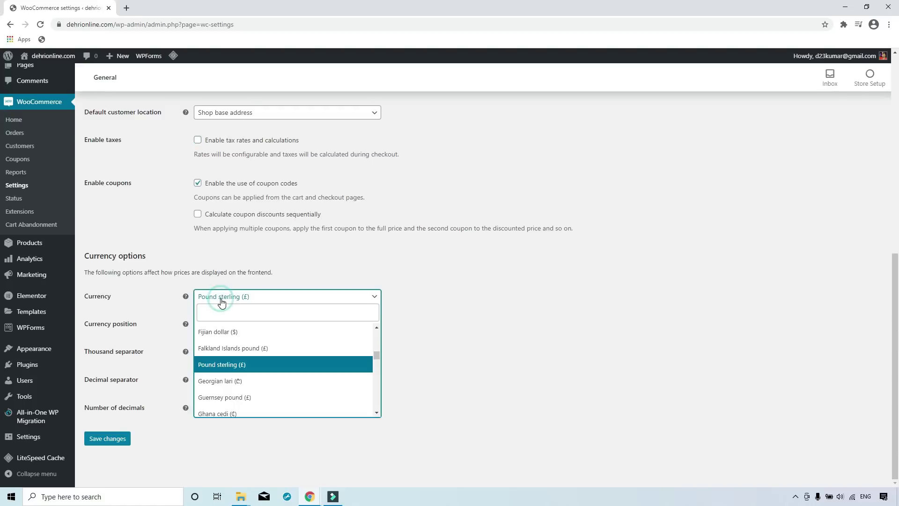
text(ru)
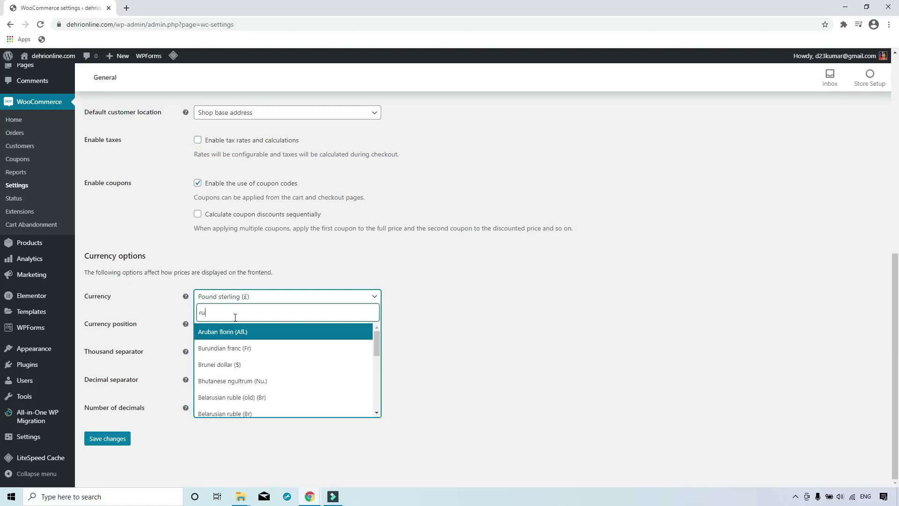
text(pee)
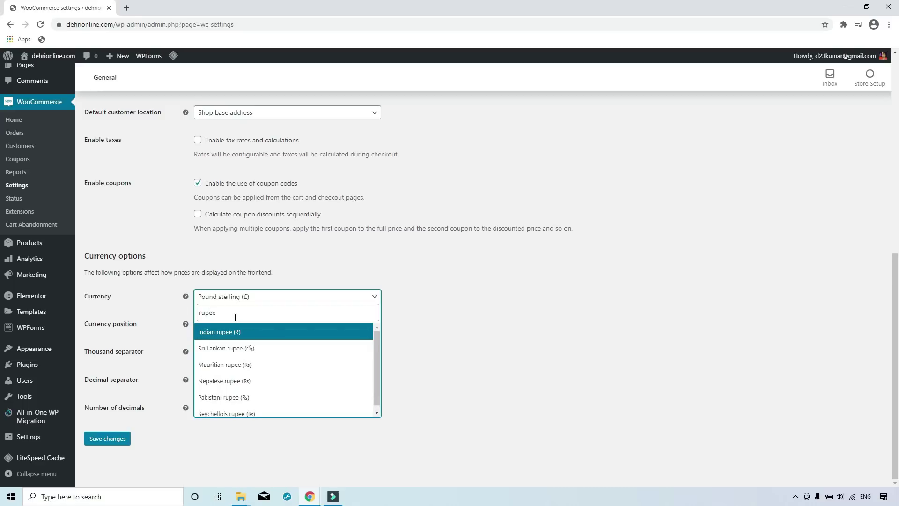
click(236, 332)
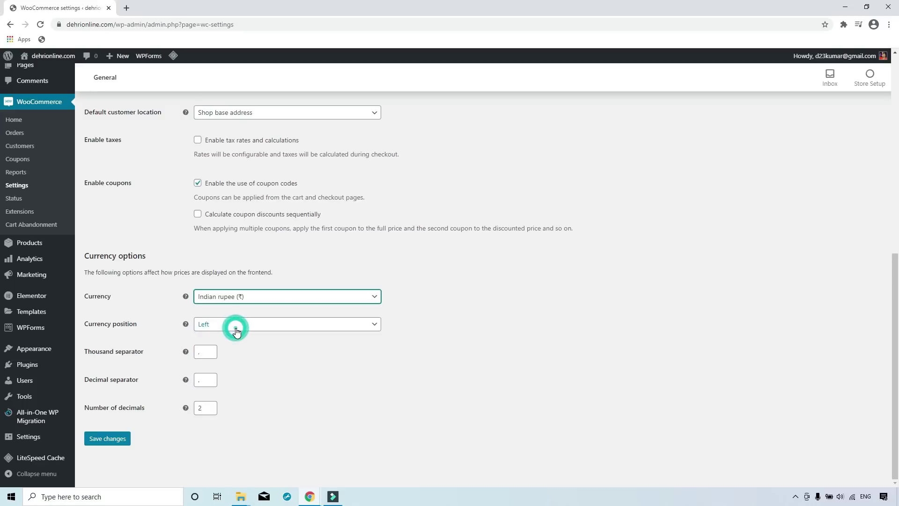
click(212, 328)
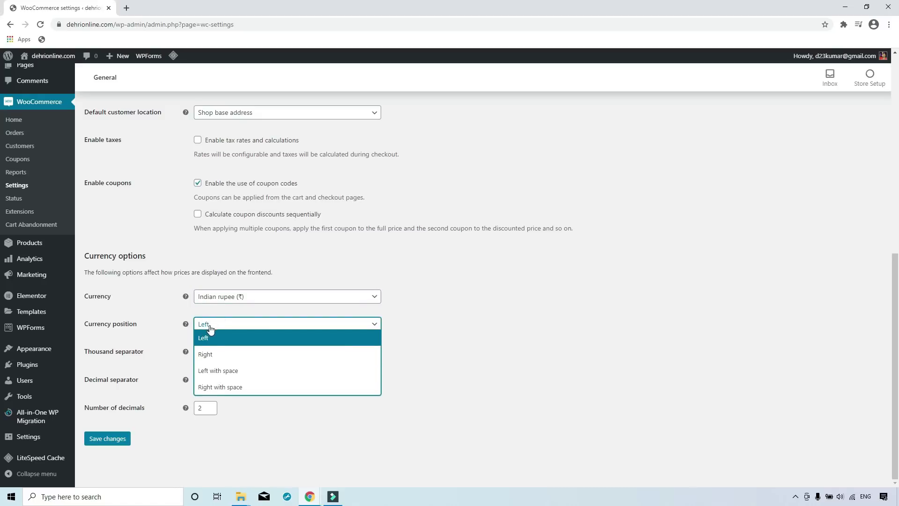
click(212, 338)
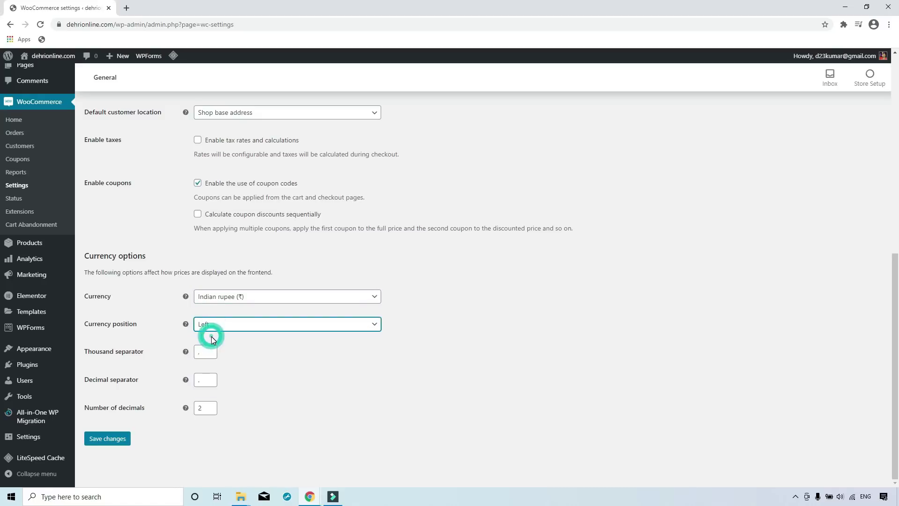
click(249, 345)
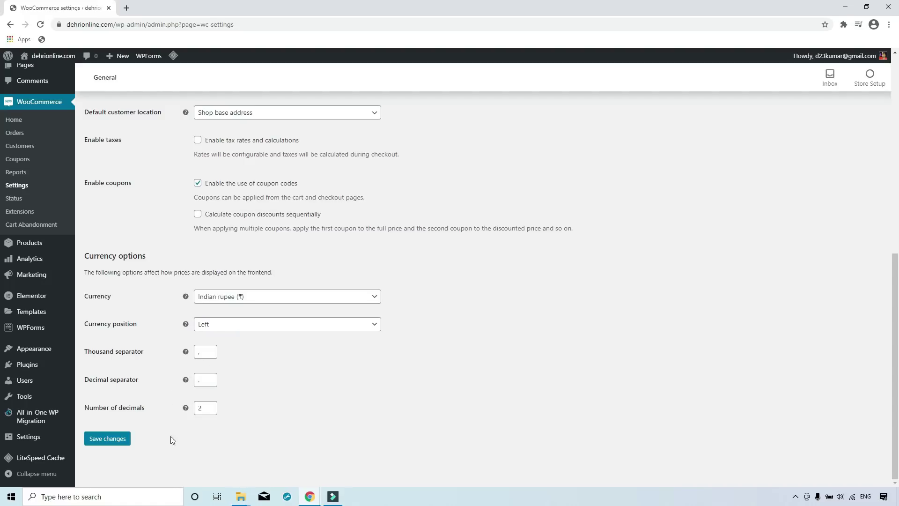
click(117, 445)
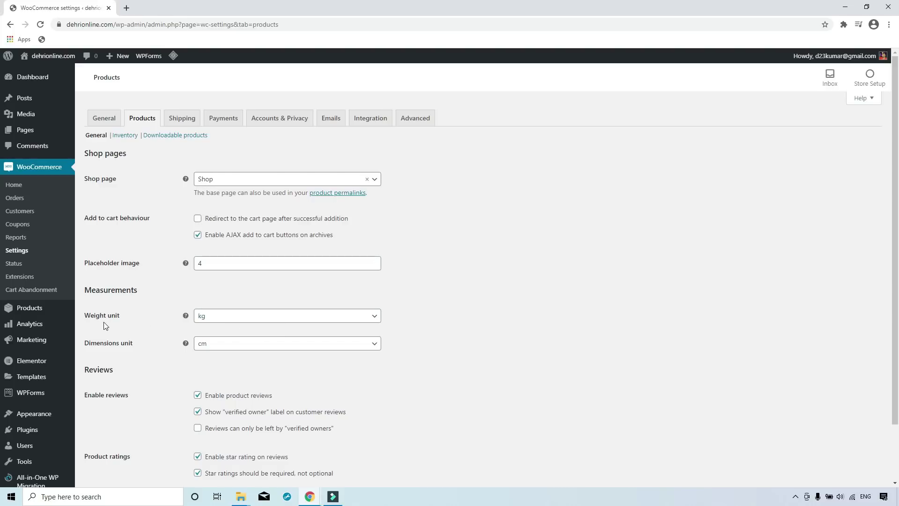
Keep kg as the weight unit and cm as the dimensions unit.
click(212, 315)
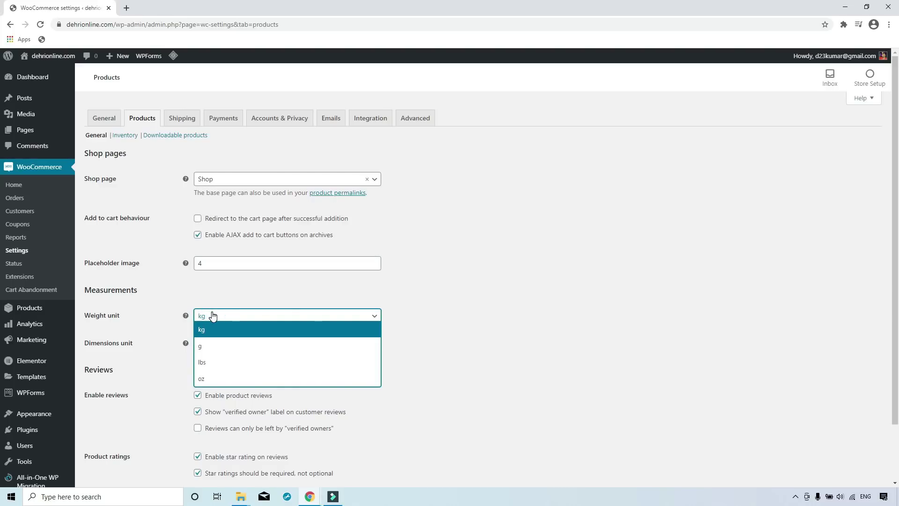
click(212, 315)
click(203, 344)
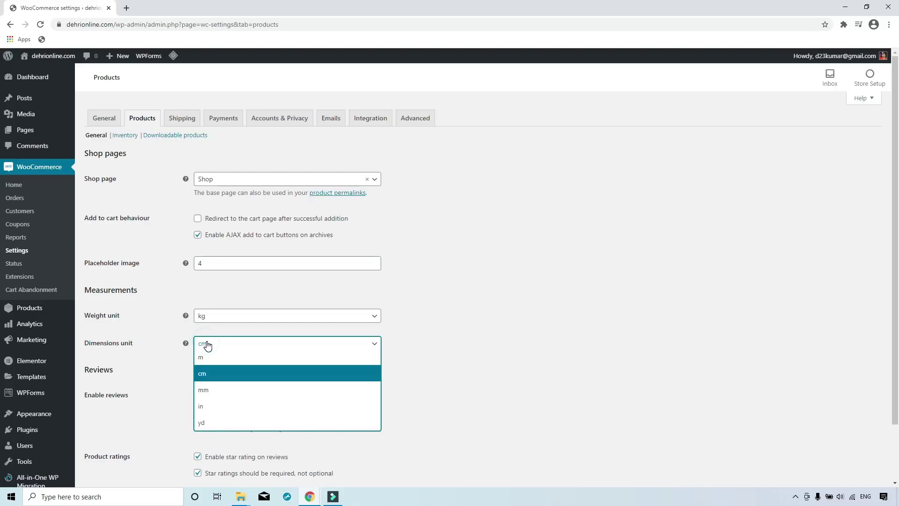
click(202, 345)
scroll(139, 307, down, 2)
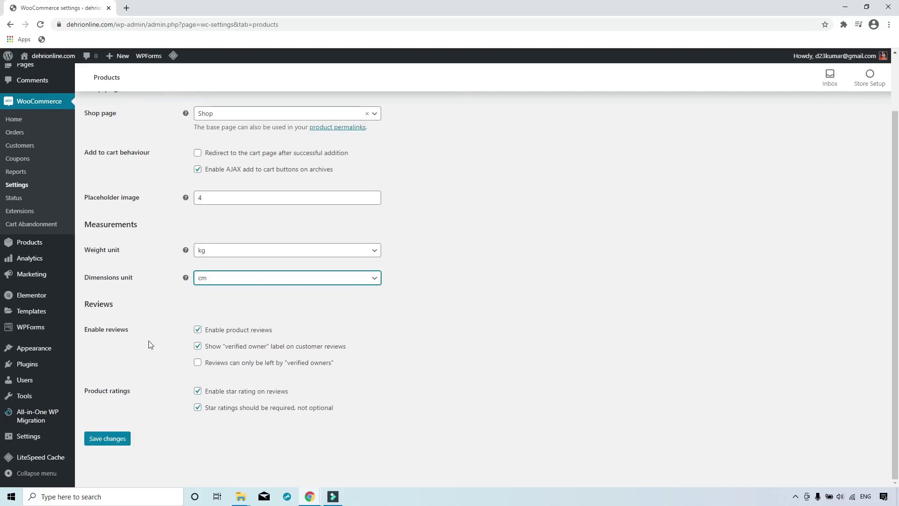
scroll(215, 180, up, 2)
Create a shipping zone named 'default' for India offering Free shipping.
click(182, 121)
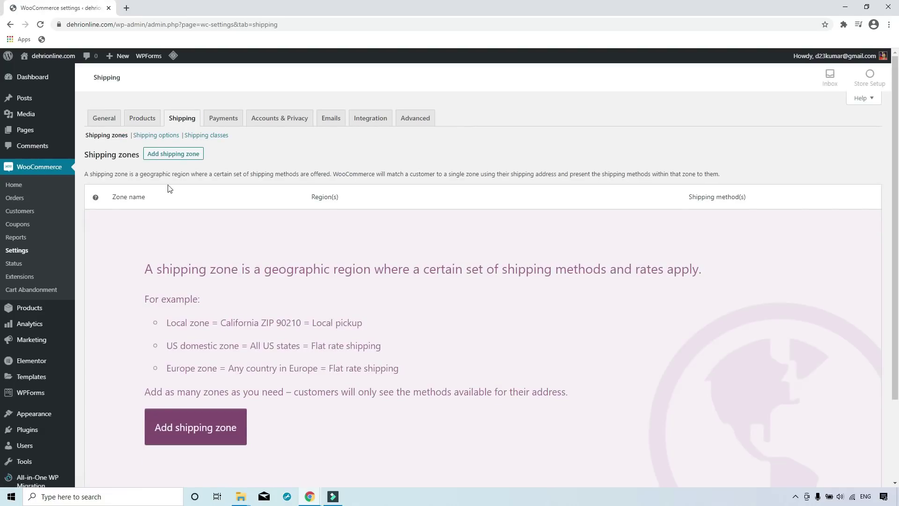
click(178, 158)
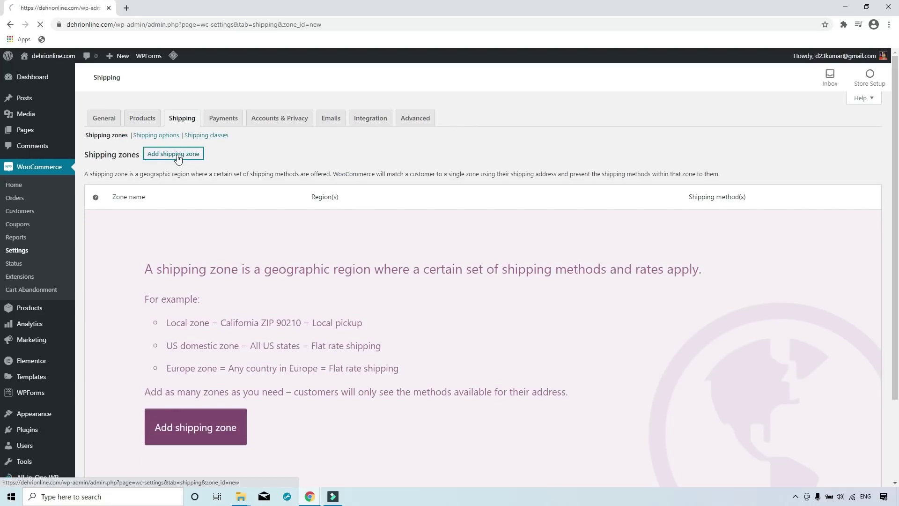
click(220, 183)
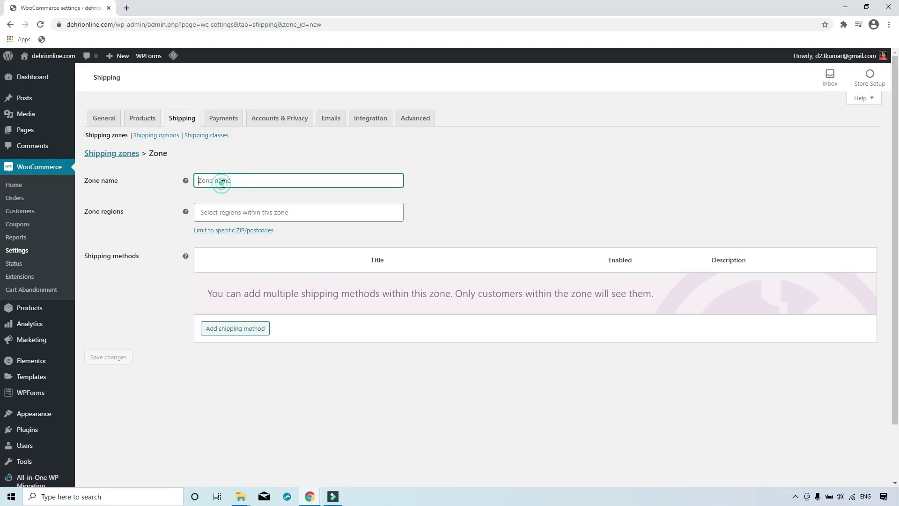
text(default)
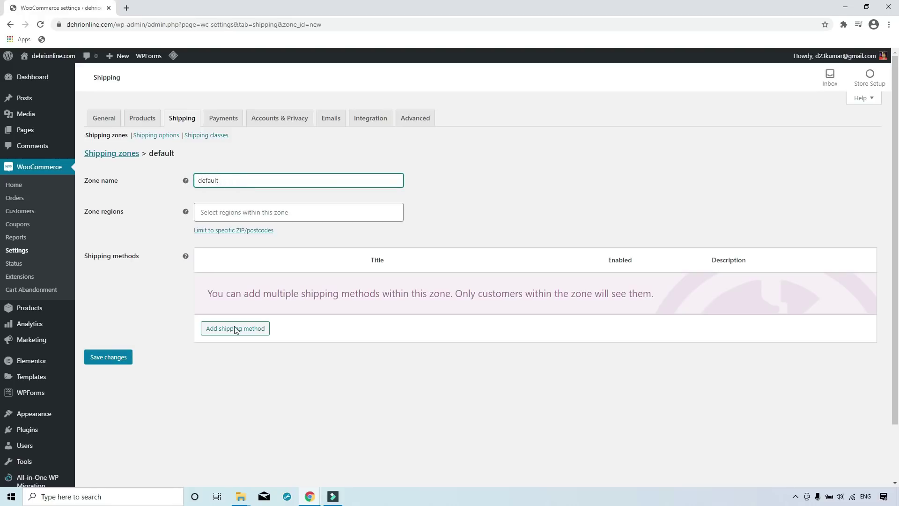
click(260, 213)
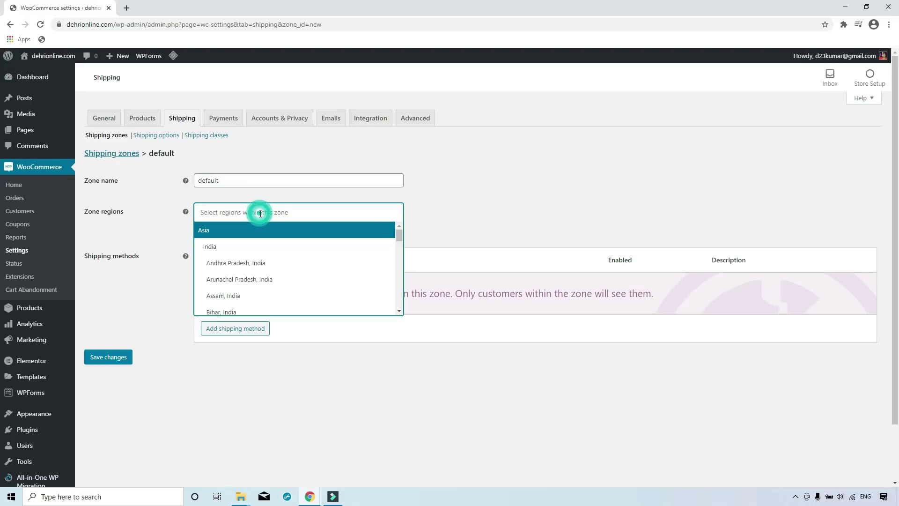
click(240, 249)
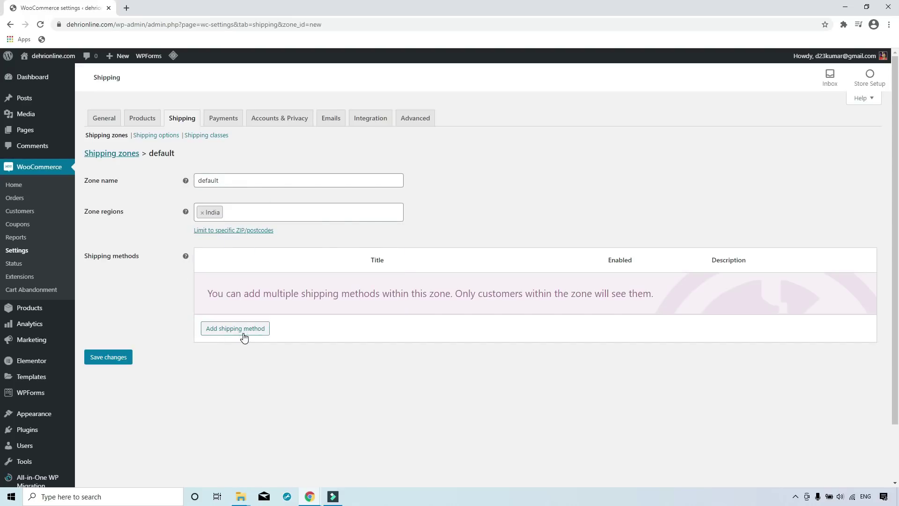
click(252, 330)
click(408, 275)
click(352, 290)
click(535, 312)
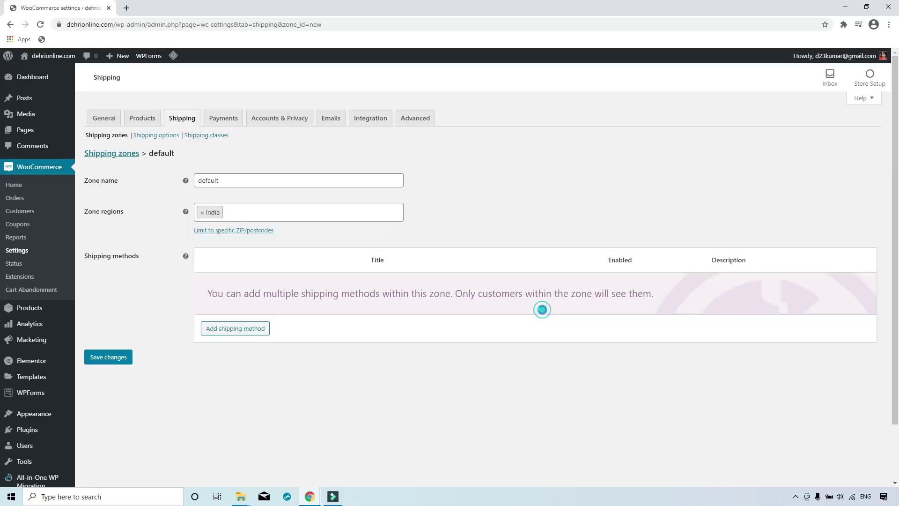
click(220, 119)
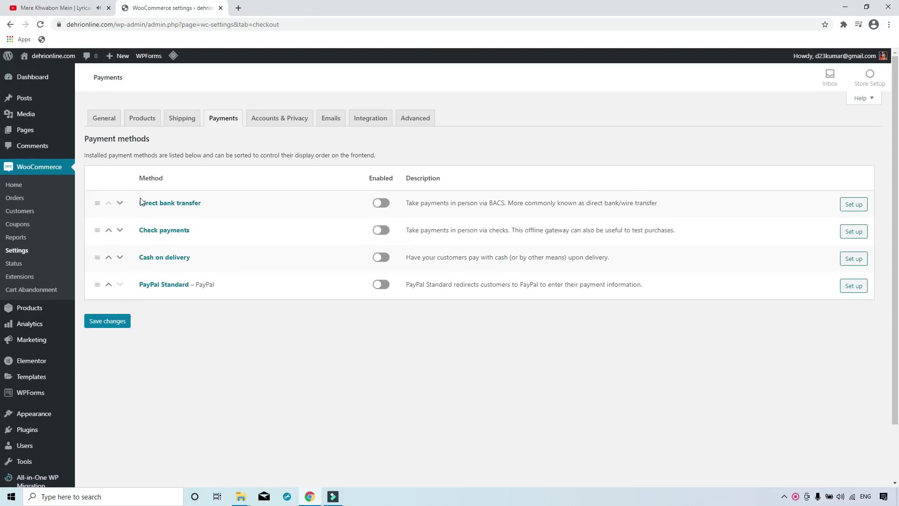
Enable Direct bank transfer, Check payments, Cash on delivery and PayPal Standard.
click(382, 204)
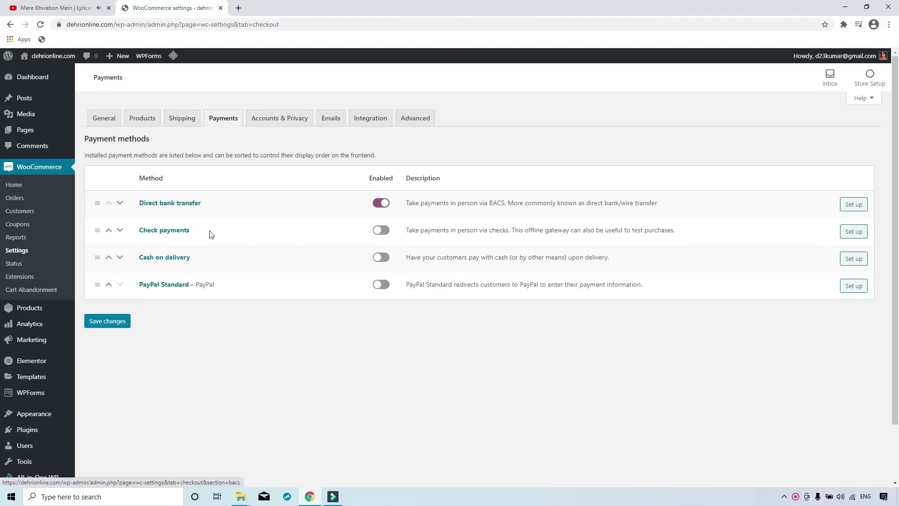
click(383, 232)
click(382, 258)
click(386, 287)
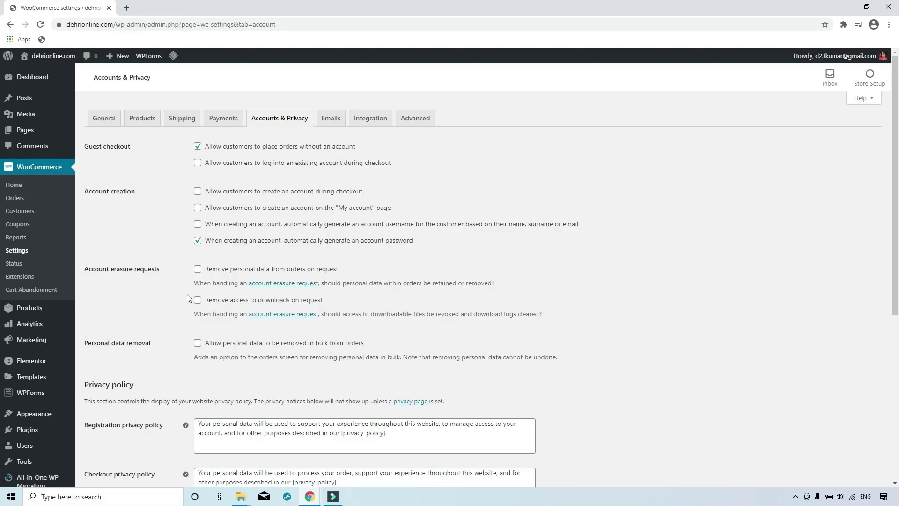
scroll(189, 298, down, 3)
scroll(188, 300, down, 2)
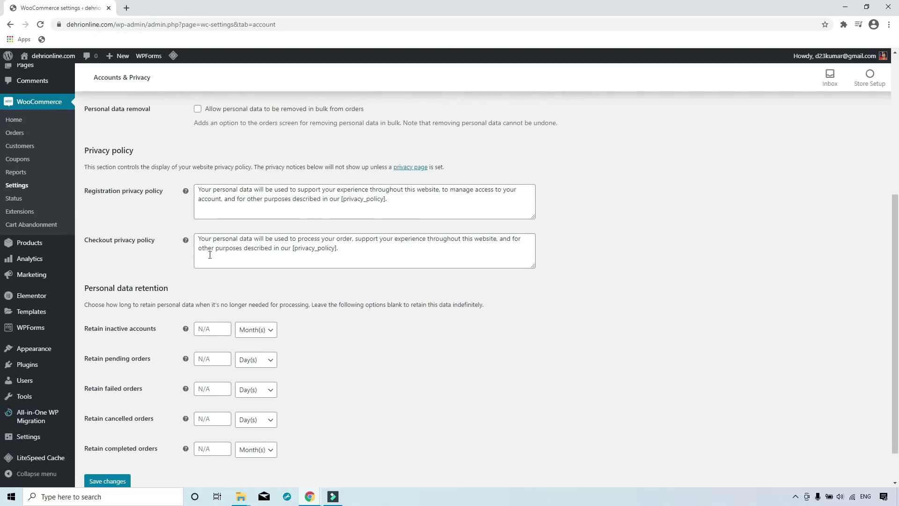
scroll(290, 210, up, 5)
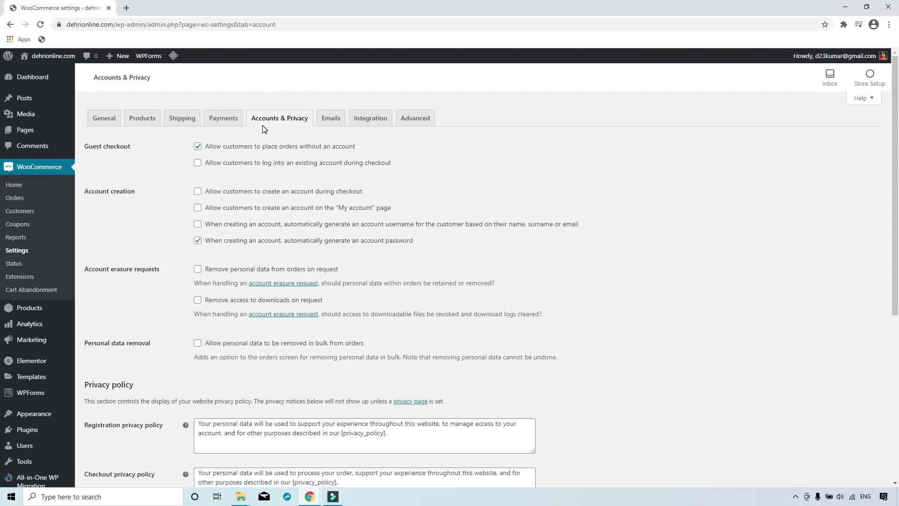
Look over the email notification settings.
click(341, 118)
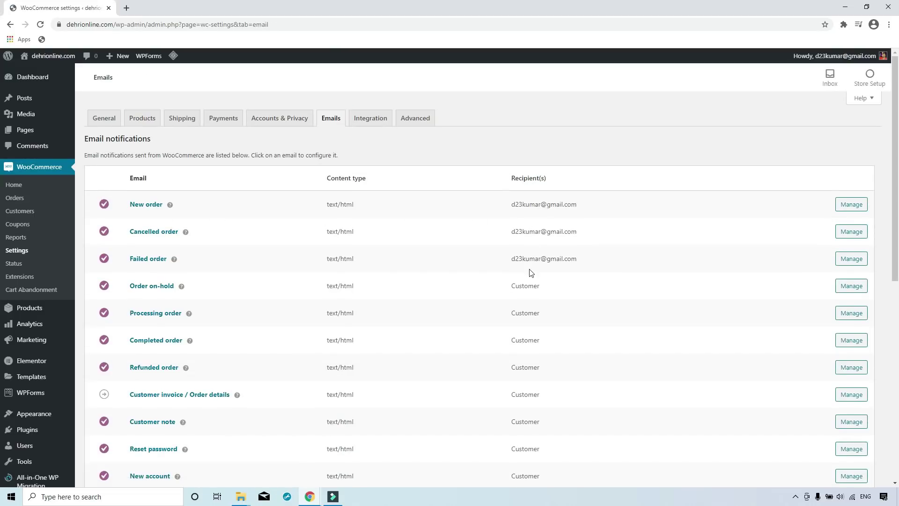
scroll(147, 374, down, 3)
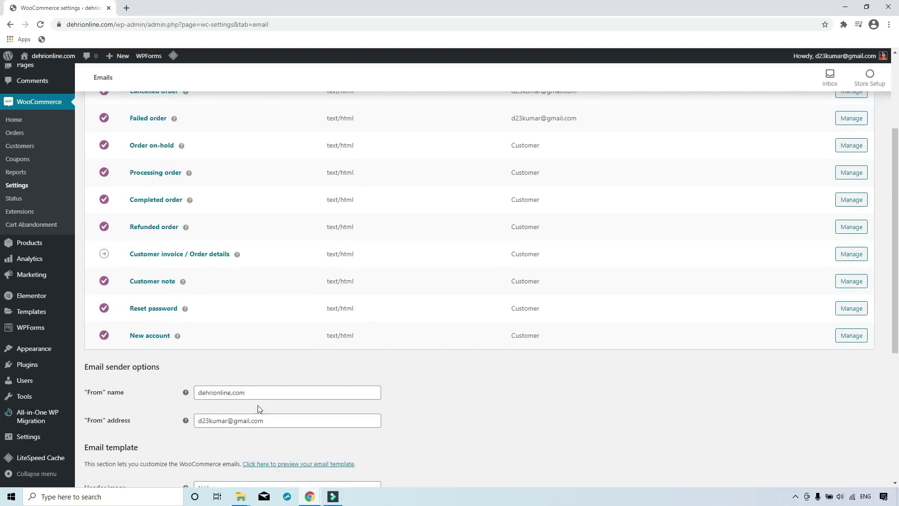
scroll(254, 410, down, 4)
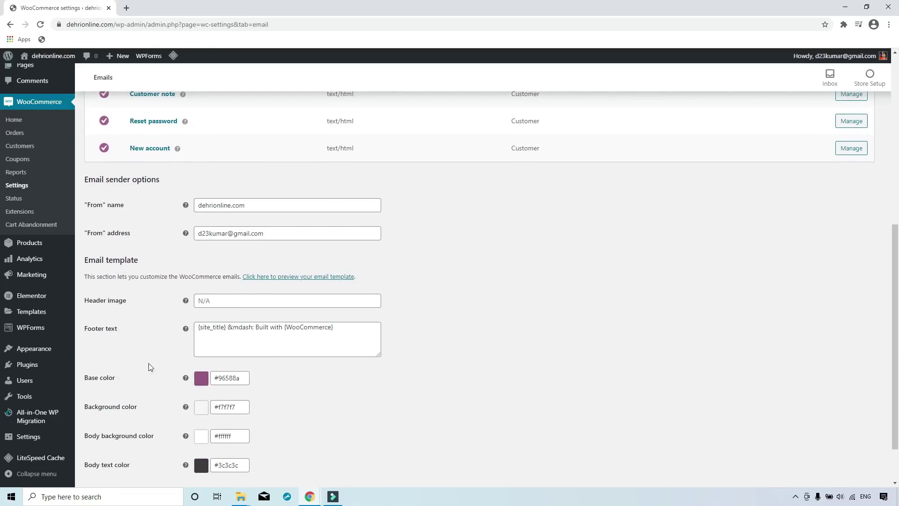
scroll(237, 396, up, 1)
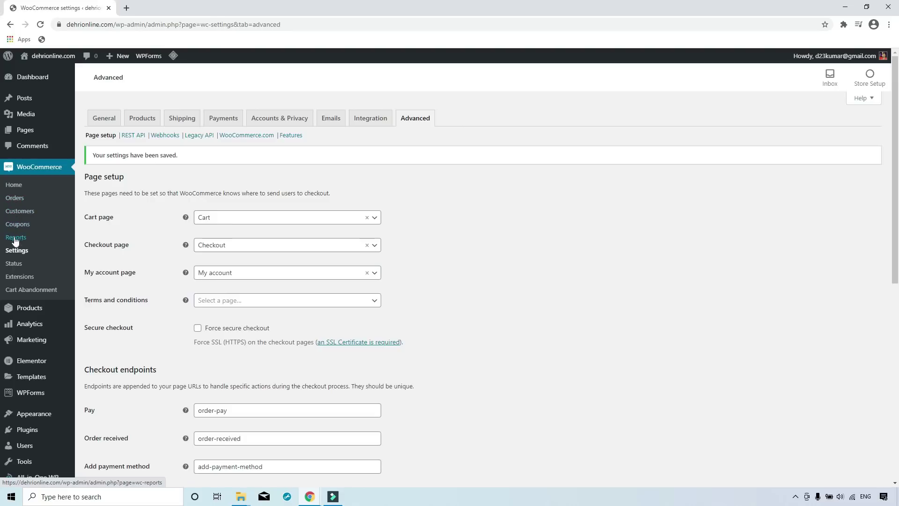
Look over the Money Plant product's edit page, then start a new blank product from All Products.
mouse_move(14, 311)
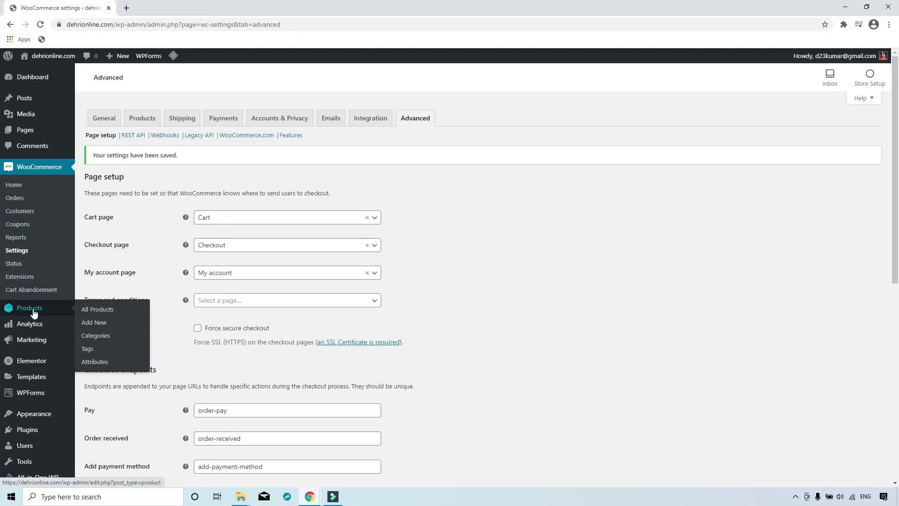
click(92, 310)
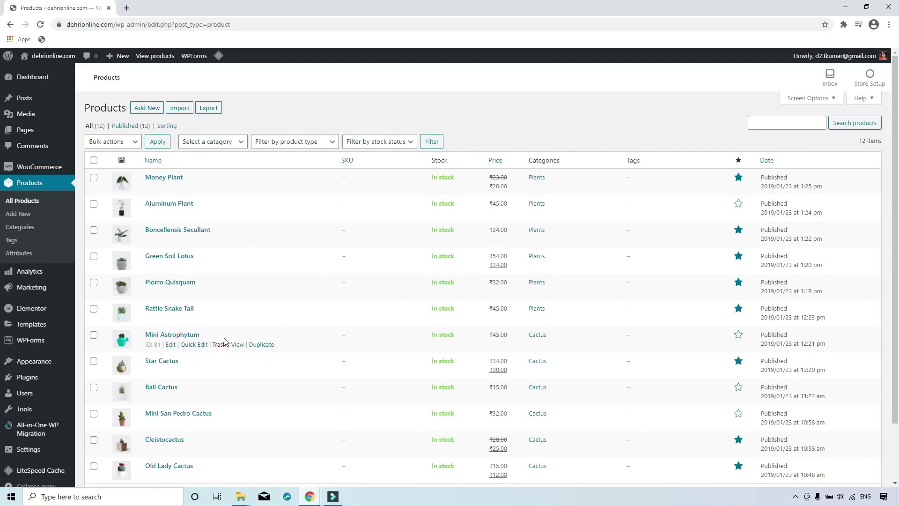
scroll(221, 341, down, 2)
scroll(224, 343, up, 2)
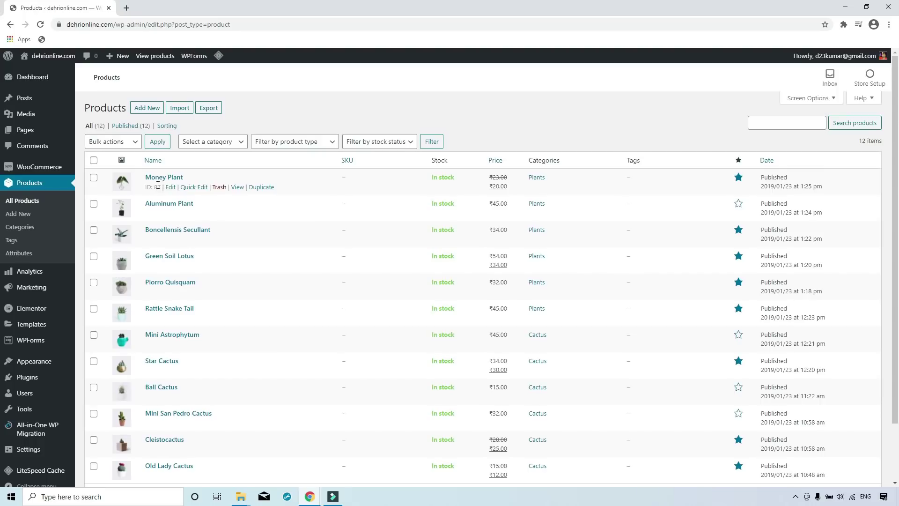
click(172, 189)
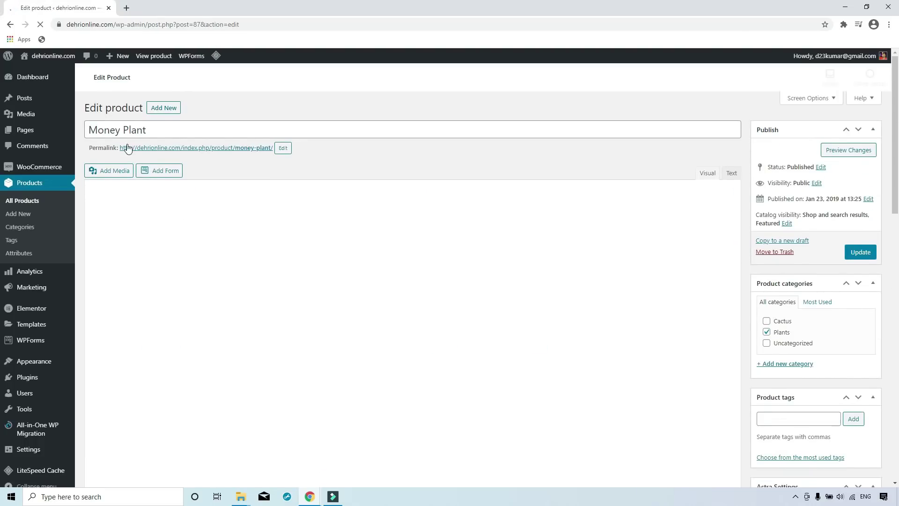
click(170, 132)
click(183, 222)
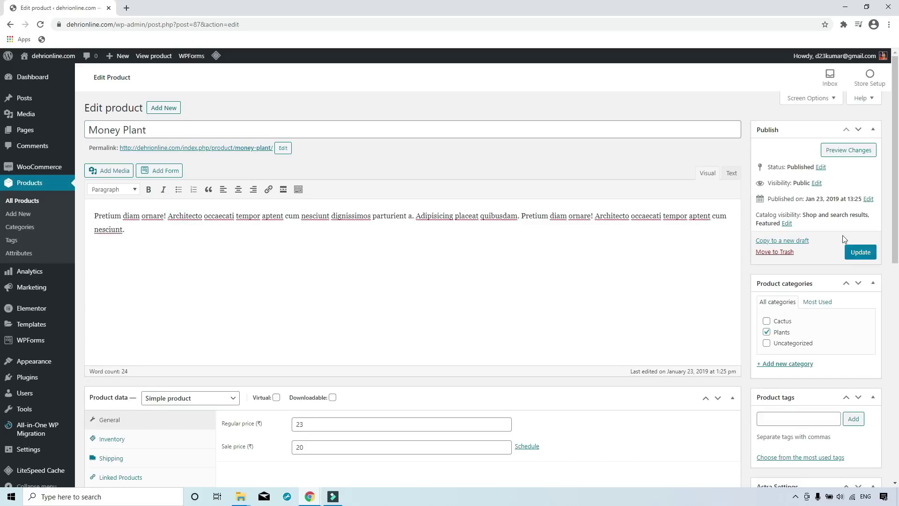
scroll(845, 274, down, 10)
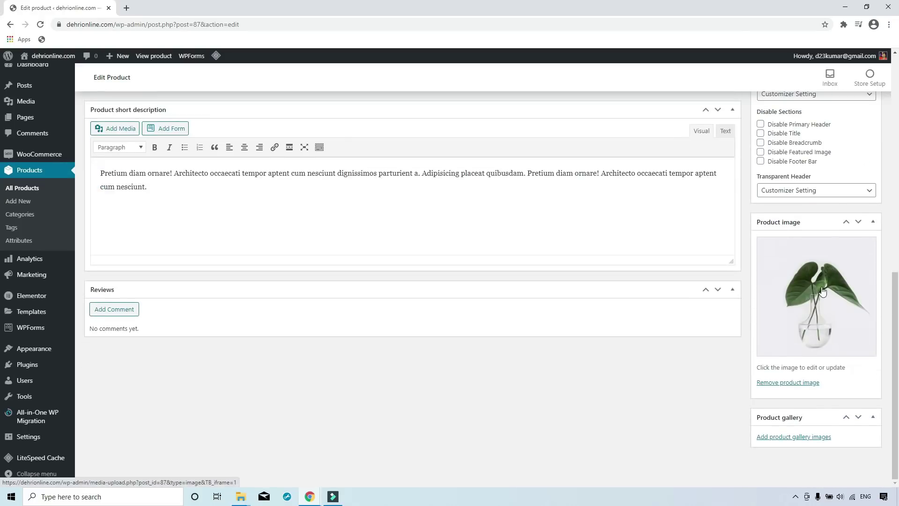
scroll(716, 286, up, 15)
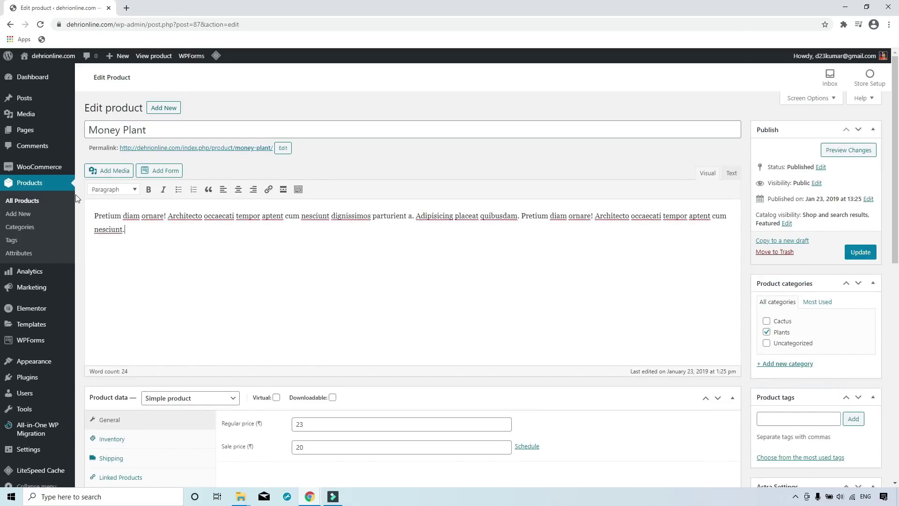
click(19, 199)
click(147, 108)
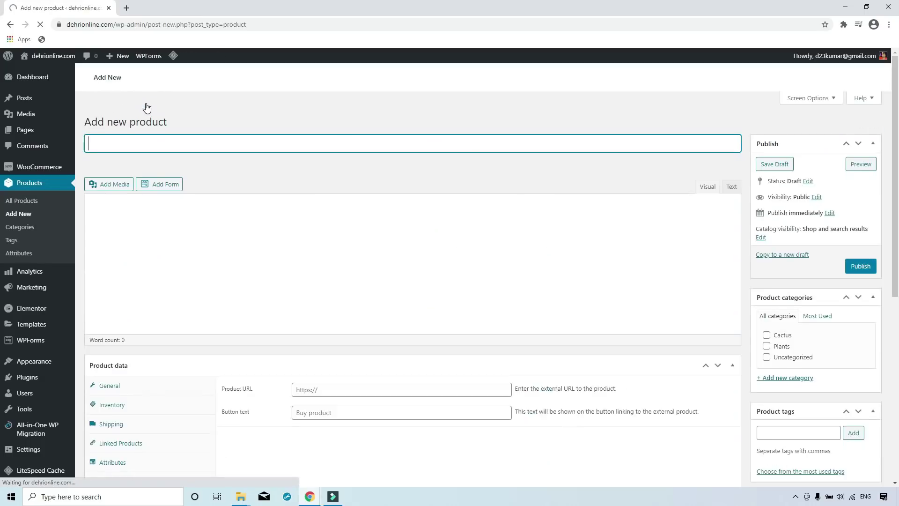
Name the product 'Rose plant', describe it as 'Red Rose plant', and tick the Plants category.
click(158, 129)
text(Rose plant)
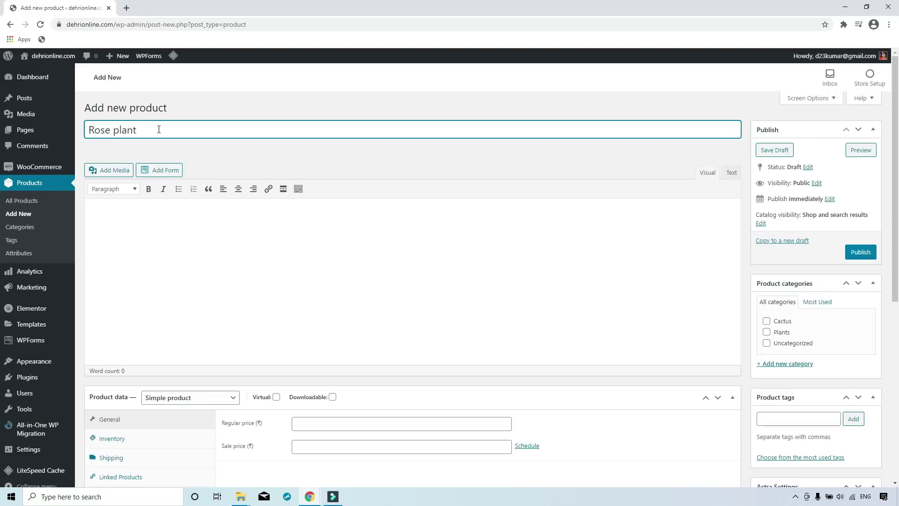
click(214, 159)
click(142, 224)
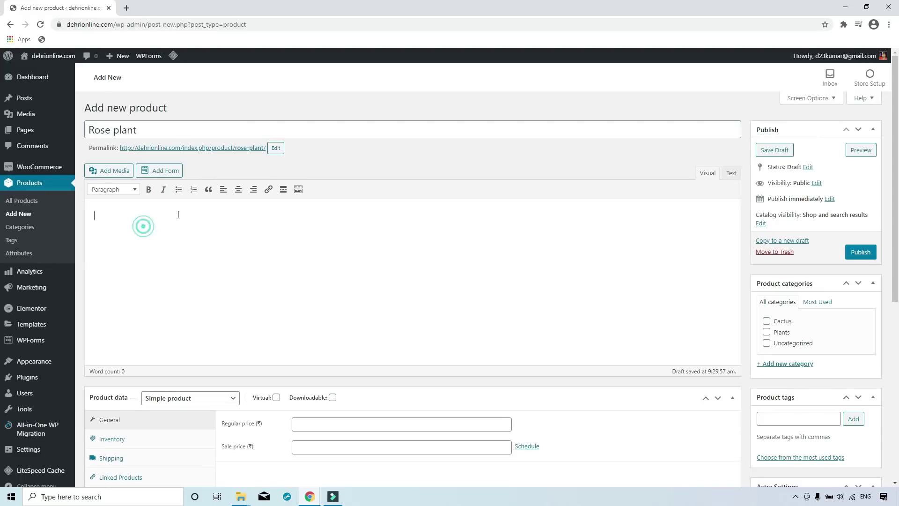
text(Red Rose plant)
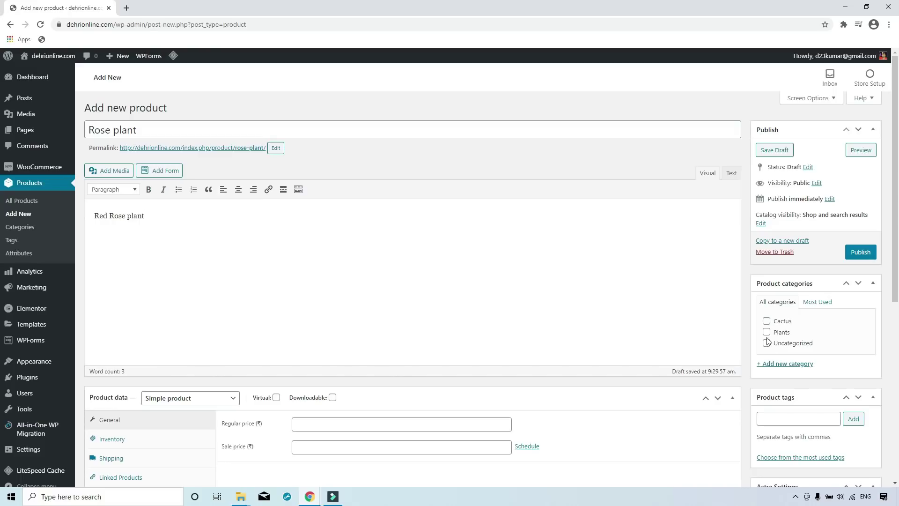
click(766, 332)
scroll(613, 326, down, 3)
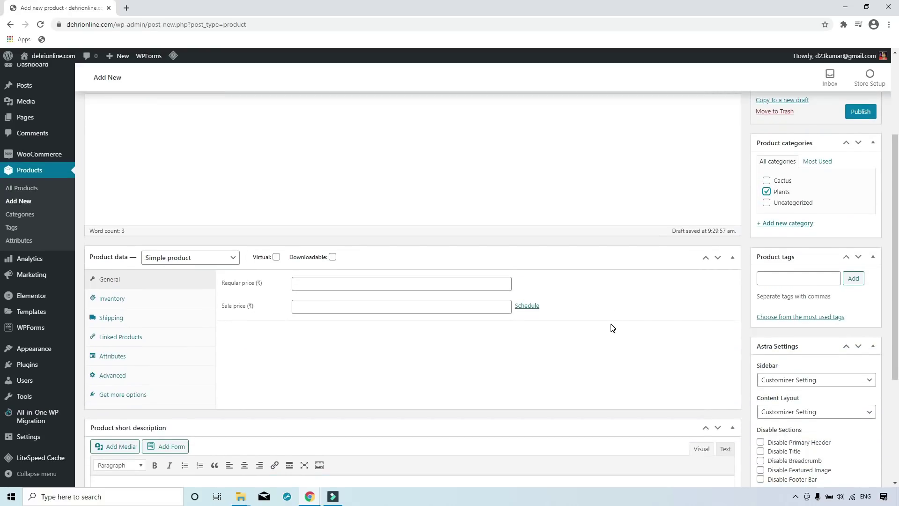
Set regular price ₹320, sale price ₹300 and SKU ROS656.
click(311, 282)
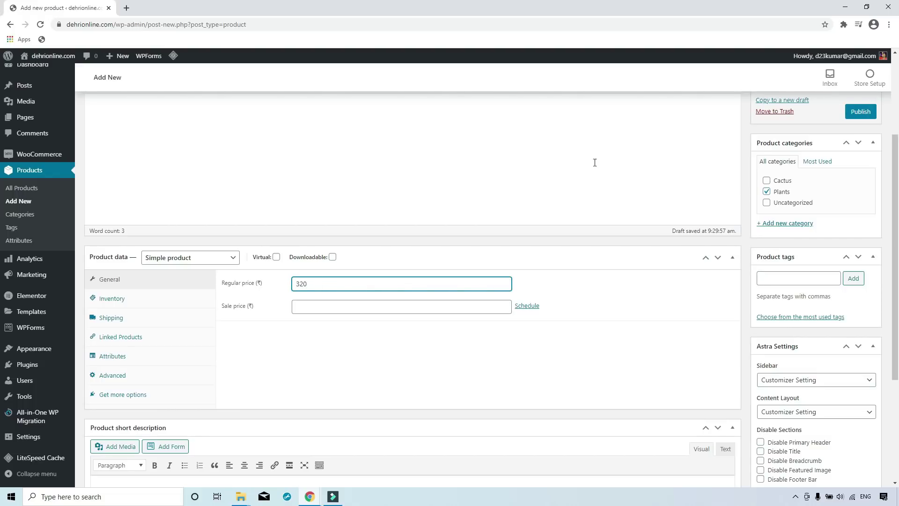
click(334, 307)
text(300)
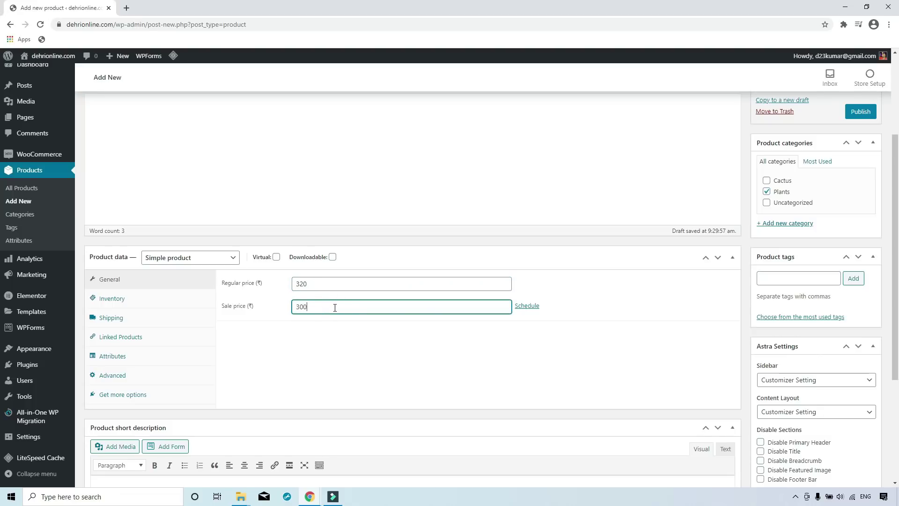
click(318, 392)
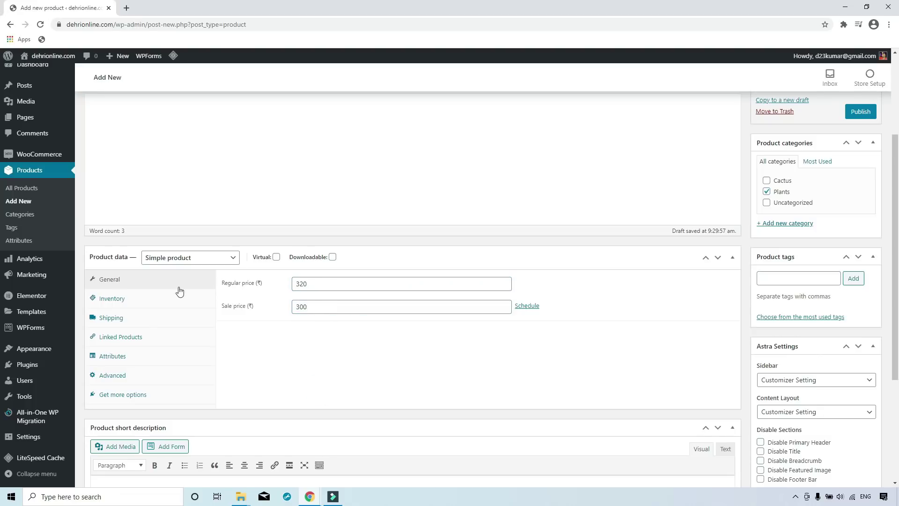
click(150, 300)
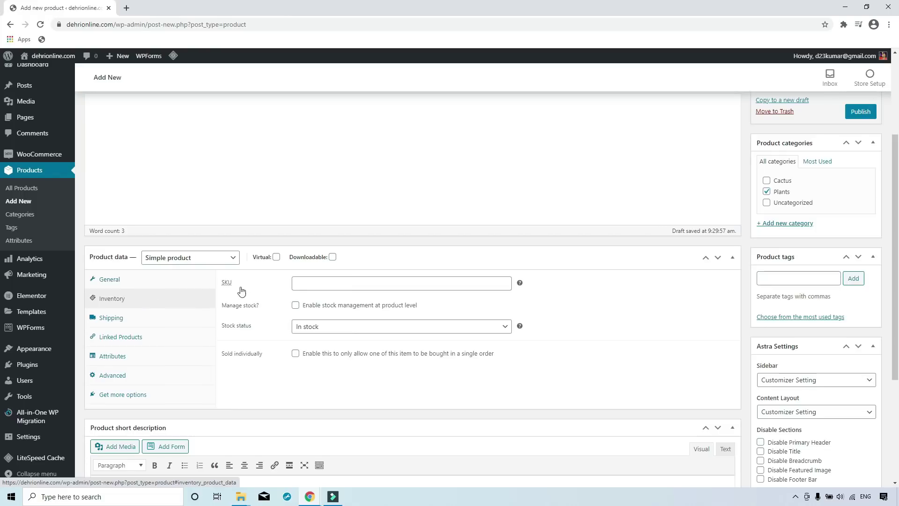
click(351, 277)
text(ROS656)
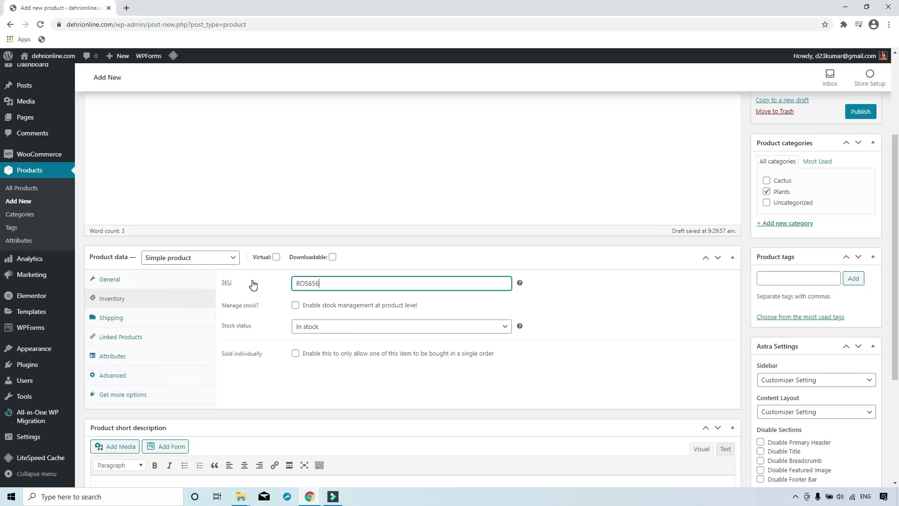
Set shipping weight 2 kg and dimensions 10 × 15 × 12 cm.
click(127, 321)
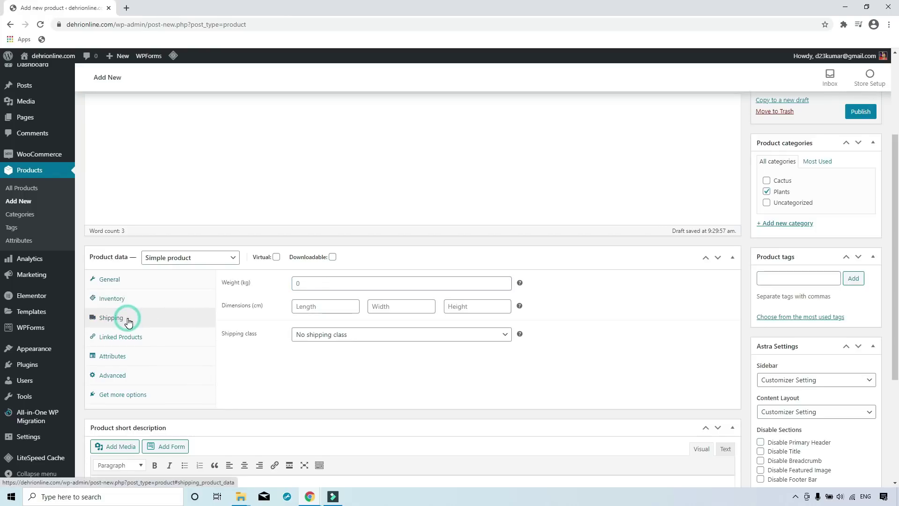
click(322, 284)
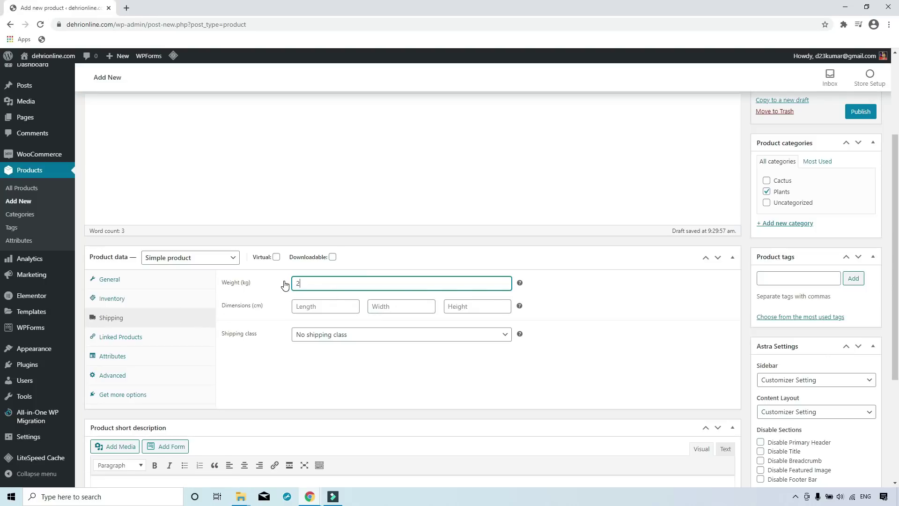
click(601, 292)
click(299, 308)
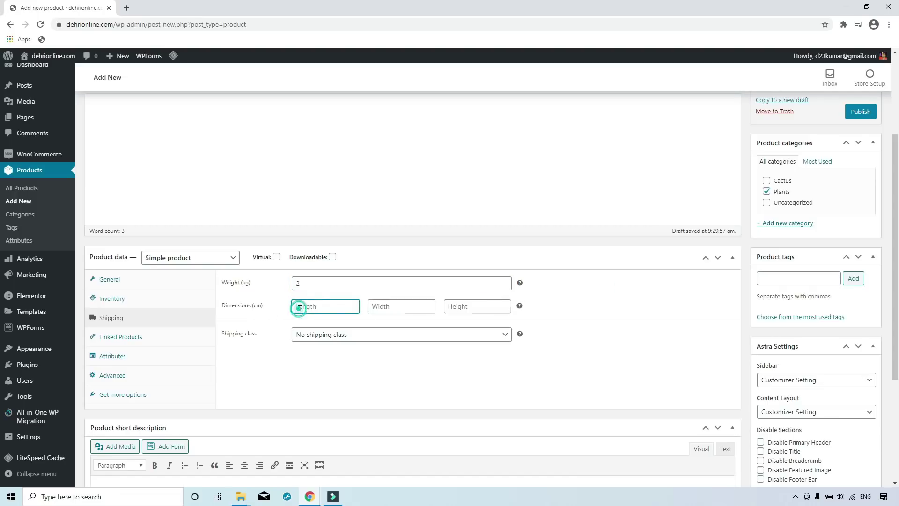
click(395, 308)
text(15)
click(449, 309)
text(12)
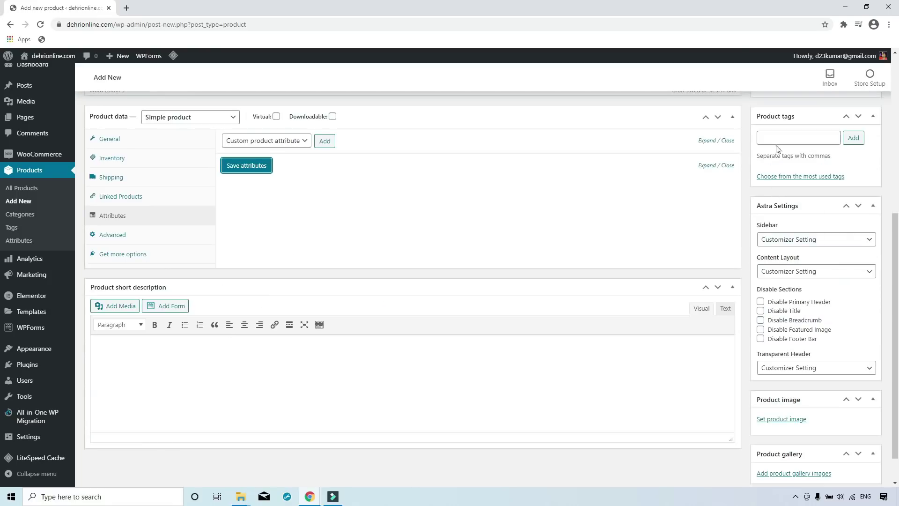
Add the tag 'Red Rose plant' and short description 'Lovely red rose plant for home and gar…'.
click(776, 143)
text(Red Rose plant)
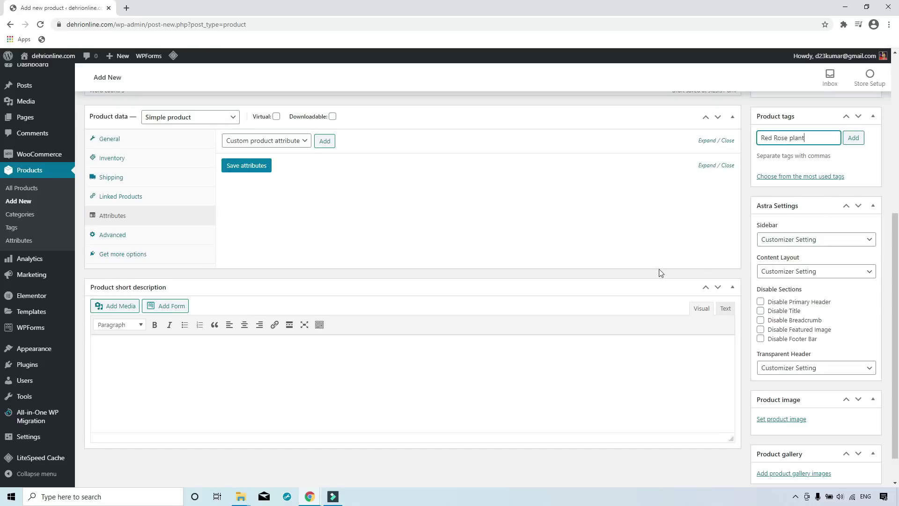
scroll(727, 272, down, 1)
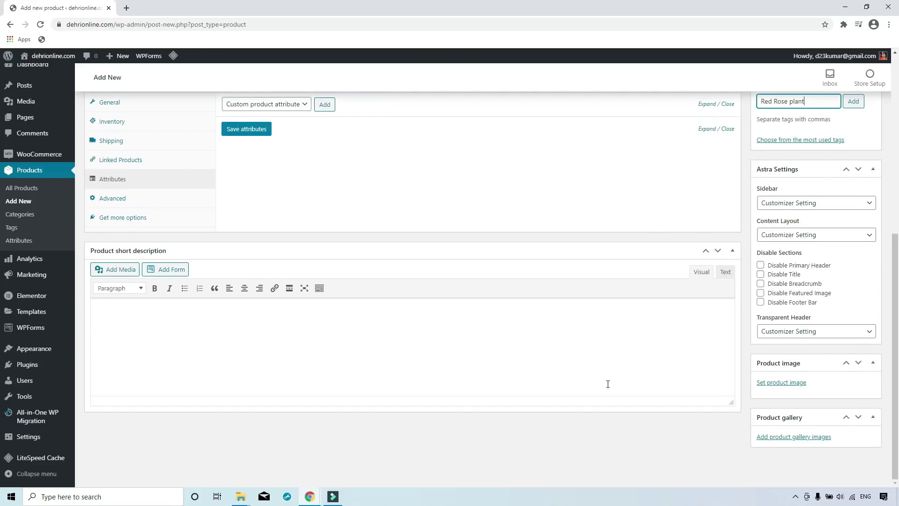
click(287, 325)
text(Lovely red rose plant for home and garden)
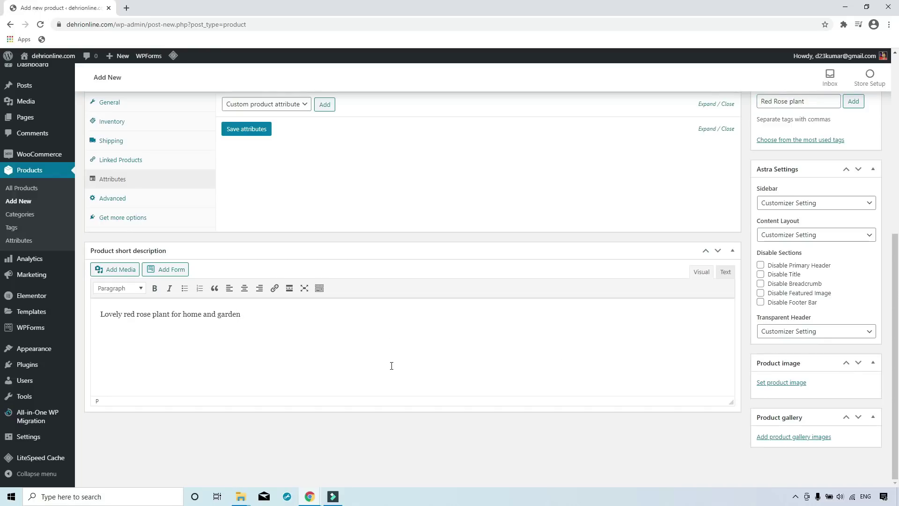
Upload rose-1.jpg and set it as the Rose plant product image.
click(782, 383)
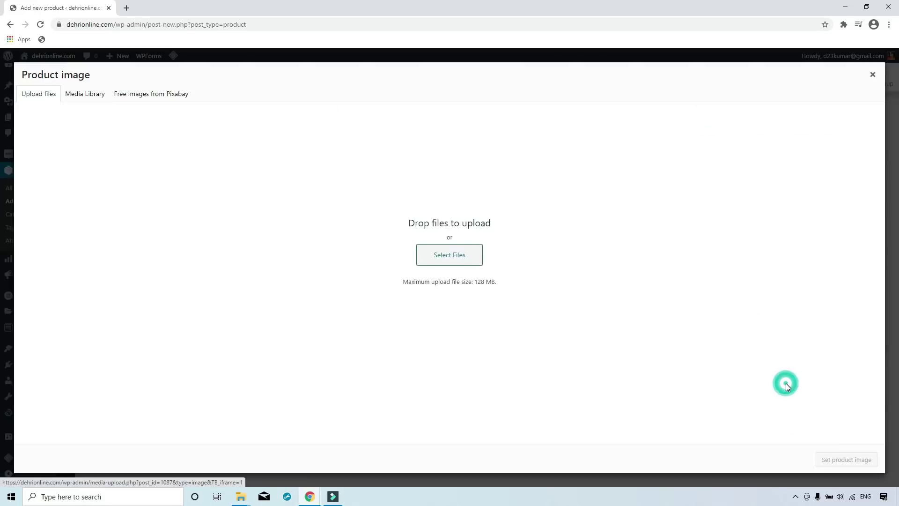
click(450, 259)
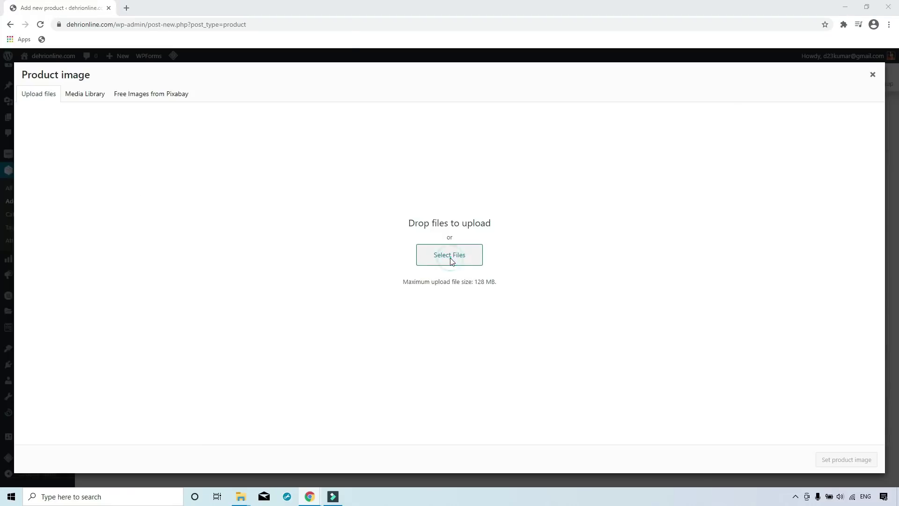
click(109, 149)
double_click(109, 149)
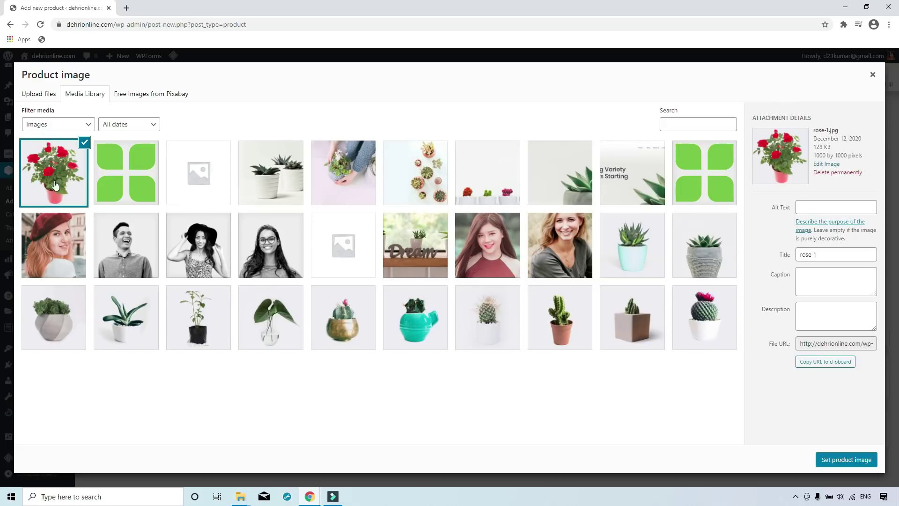
click(837, 463)
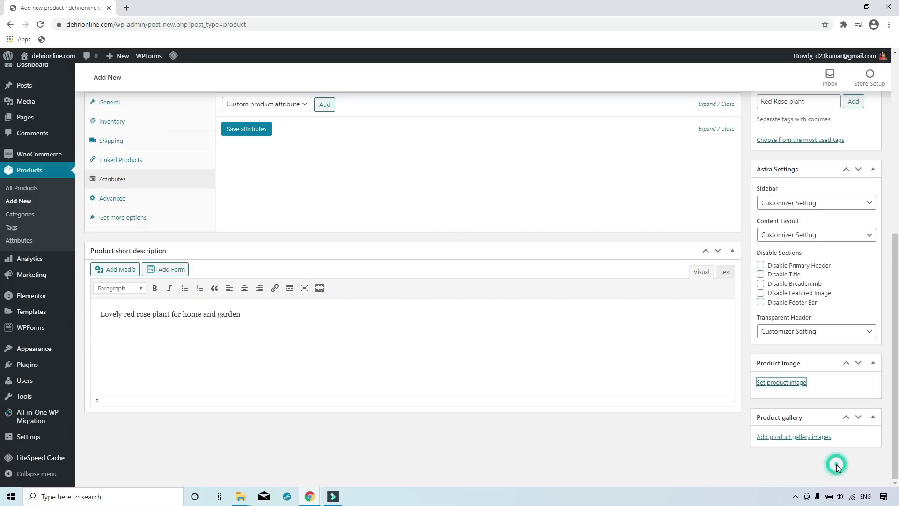
scroll(817, 418, down, 3)
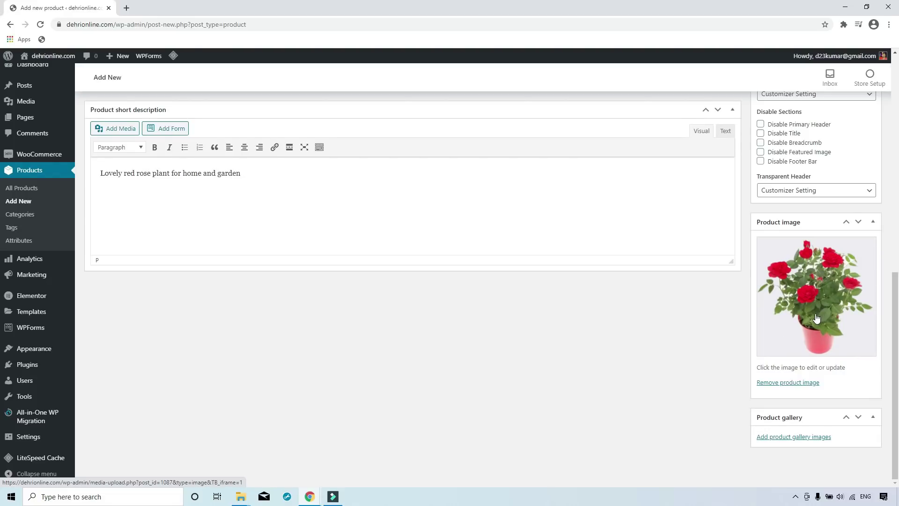
scroll(566, 371, up, 10)
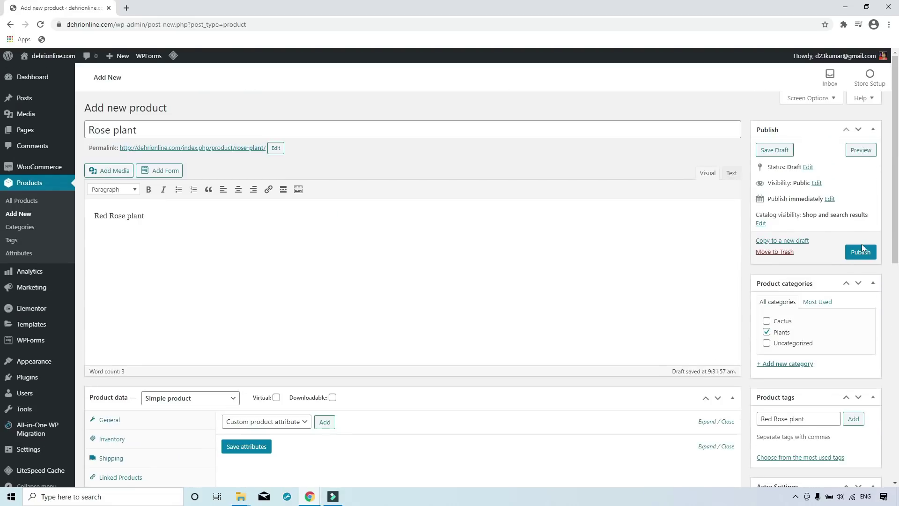
Preview the Rose plant product page, checking its rose photo, ₹300 sale price, SKU and tag.
click(856, 160)
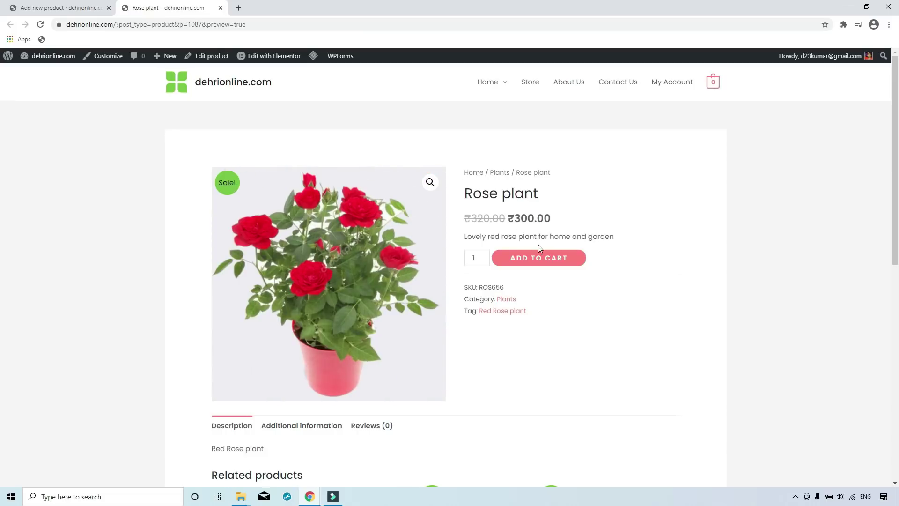
scroll(543, 286, down, 4)
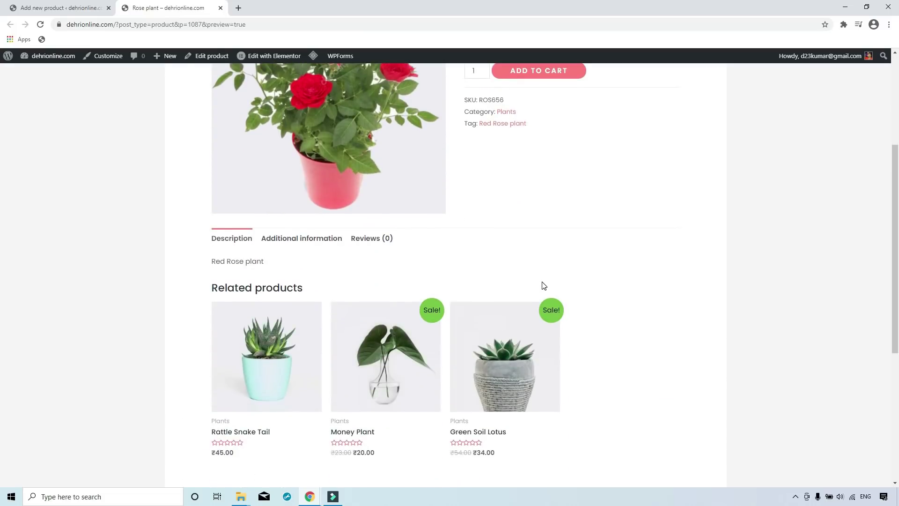
scroll(544, 286, up, 2)
scroll(544, 285, down, 6)
scroll(544, 286, up, 8)
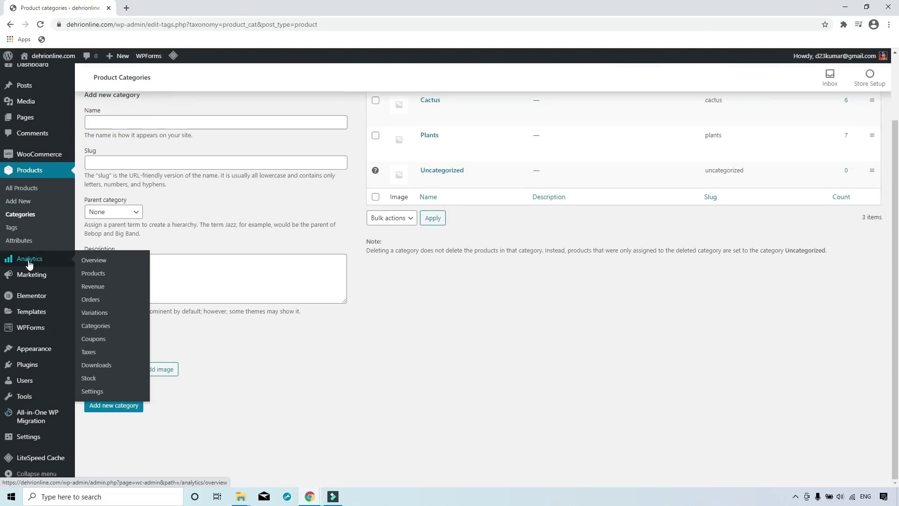
Review the WooCommerce Analytics overview, revenue and orders reports showing ₹0.00 sales.
click(29, 265)
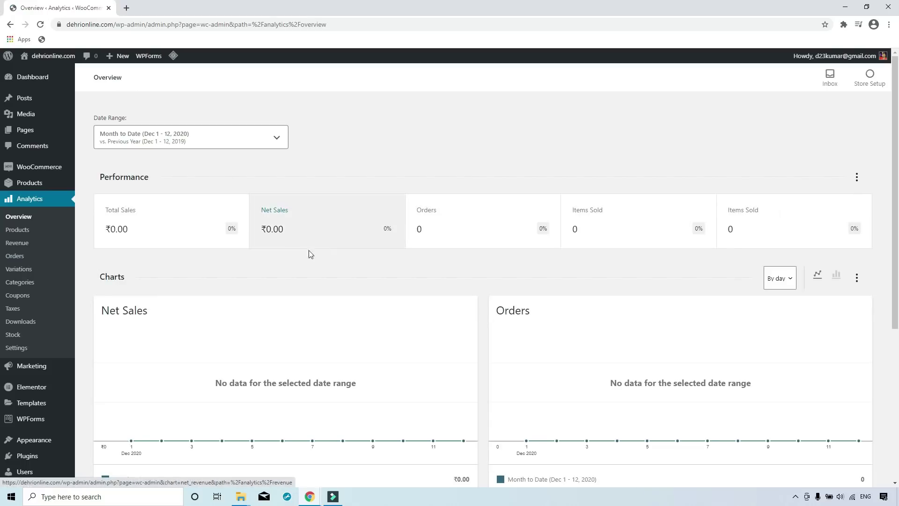
scroll(554, 373, down, 4)
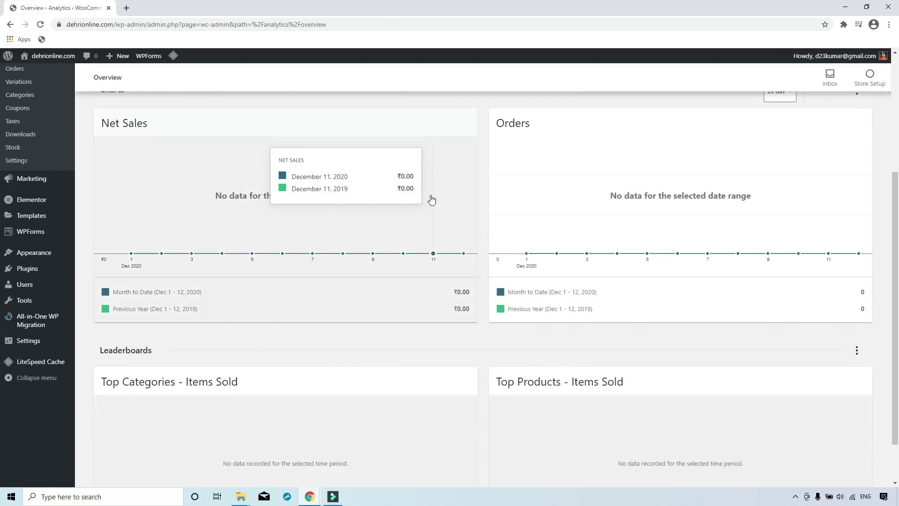
scroll(538, 309, up, 4)
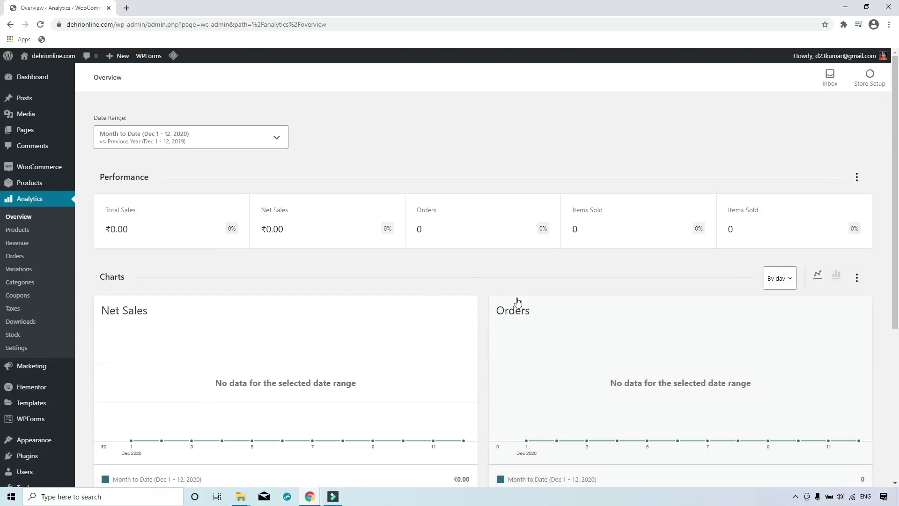
click(19, 243)
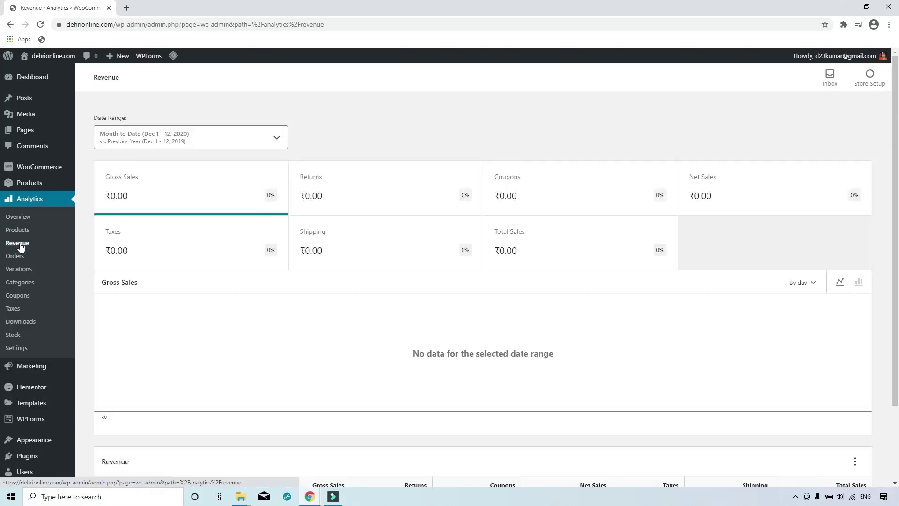
click(15, 256)
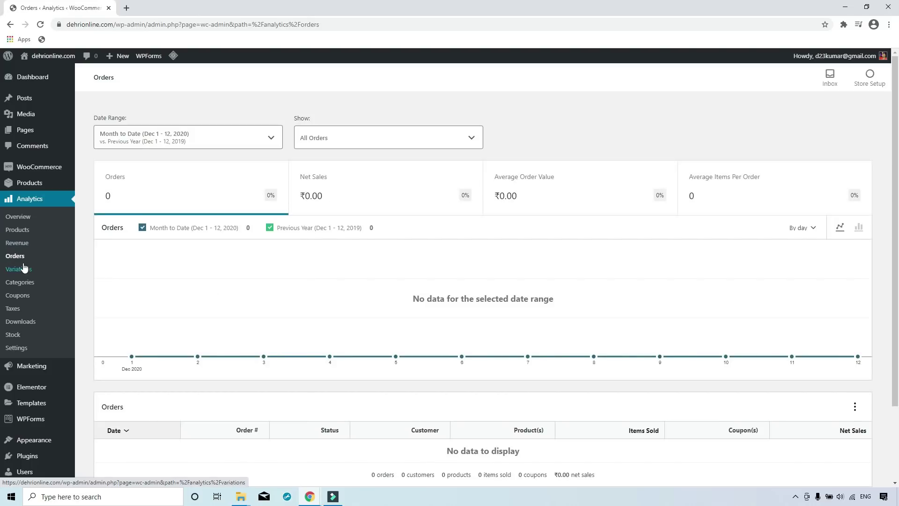
Check the coupon analytics report, then go to the live site's About Us page.
click(18, 296)
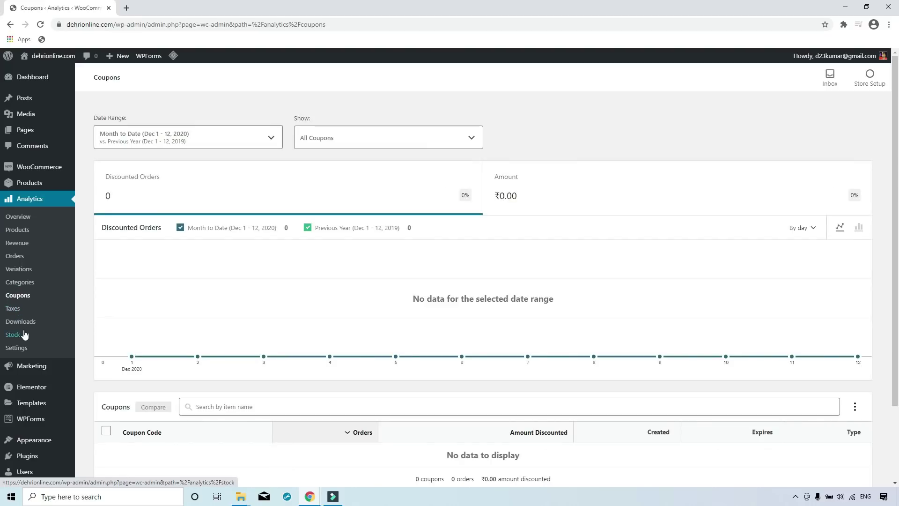
mouse_move(29, 370)
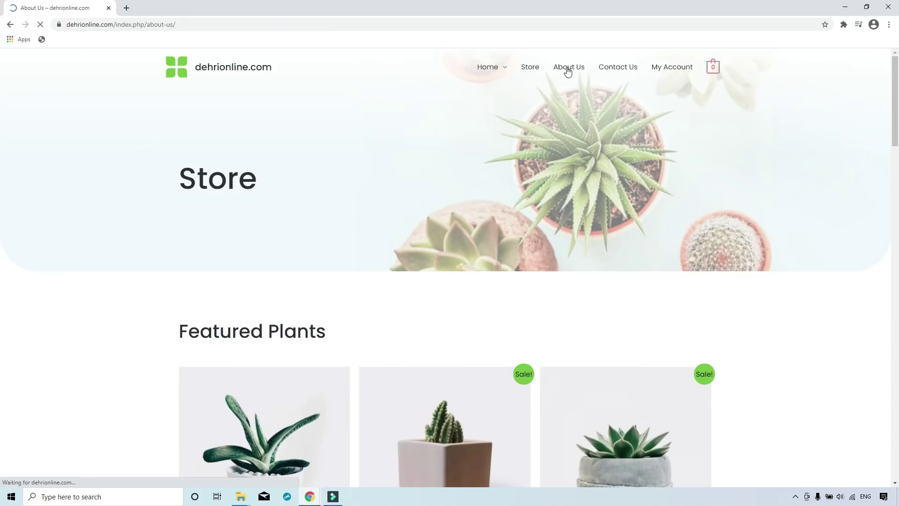
click(567, 66)
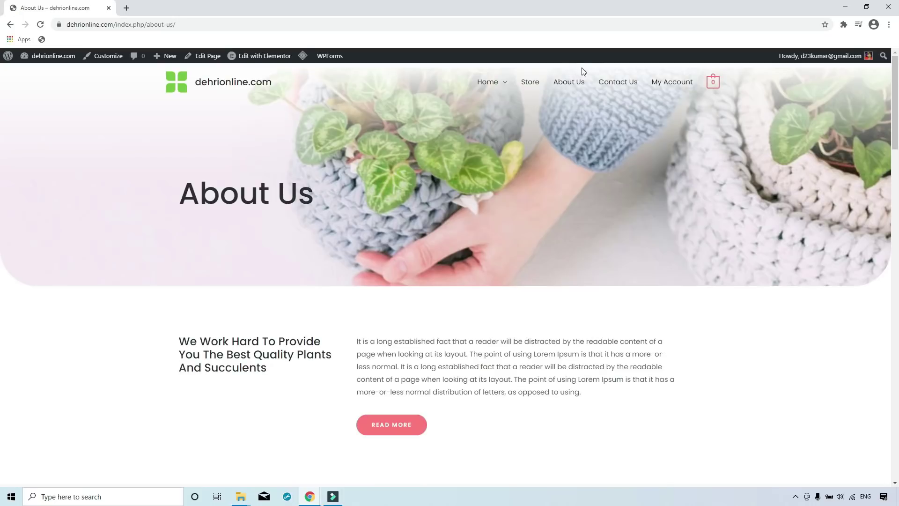
Open the Contact Us page in Elementor's page builder.
scroll(551, 166, down, 5)
scroll(523, 203, up, 5)
click(617, 83)
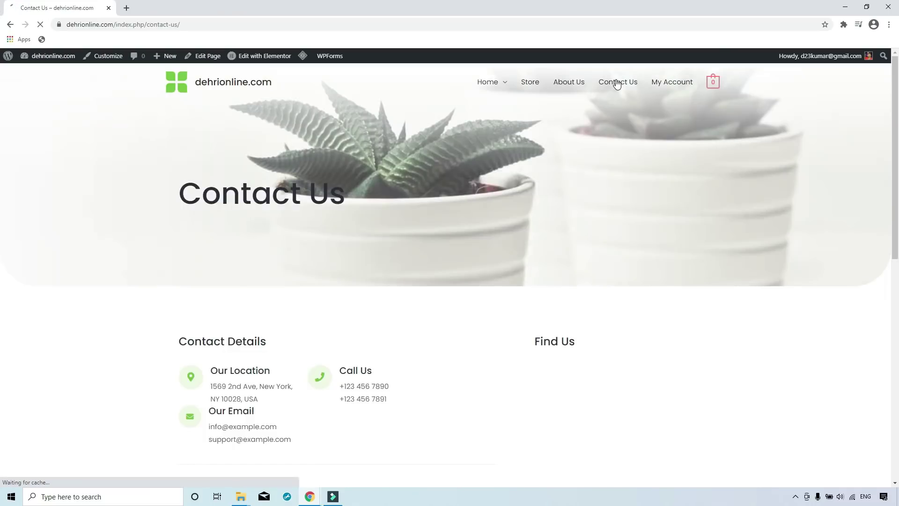
click(261, 57)
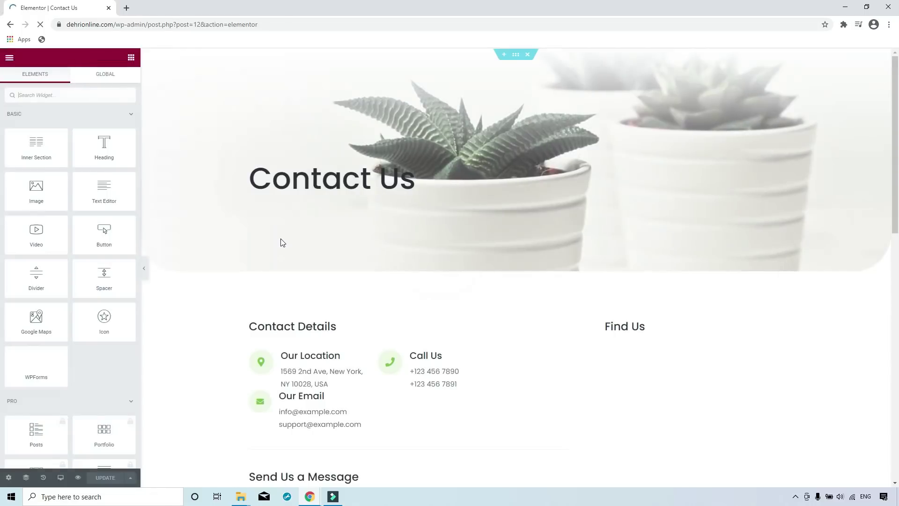
scroll(261, 231, down, 4)
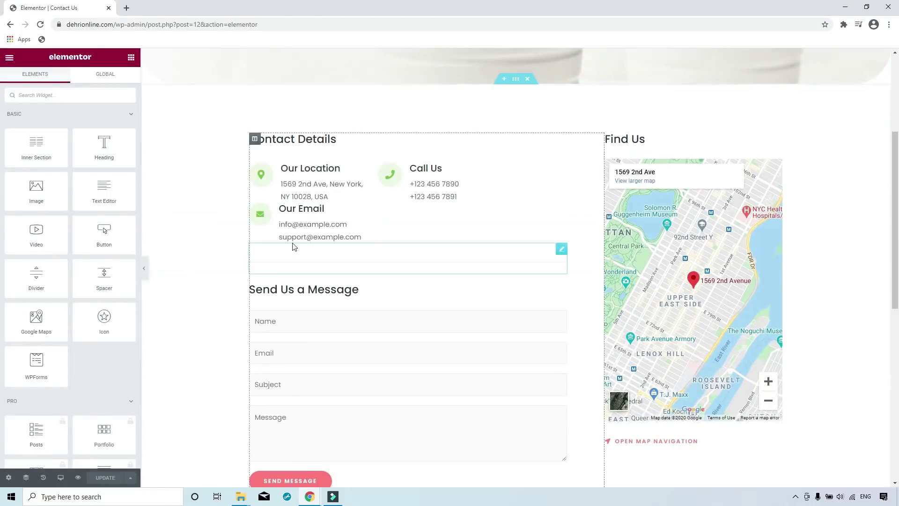
Replace the Our Location New York address with the store's two-line Patna address.
click(323, 180)
key(BackSpace)
key(BackSpace)
key(BackSpace)
key(BackSpace)
key(BackSpace)
key(BackSpace)
key(BackSpace)
key(BackSpace)
key(BackSpace)
key(BackSpace)
key(BackSpace)
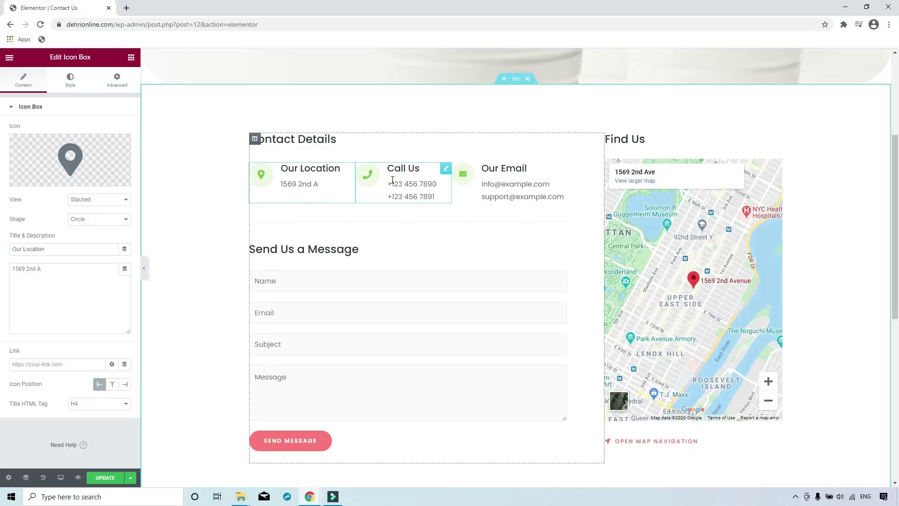
key(BackSpace)
key(shift+Return)
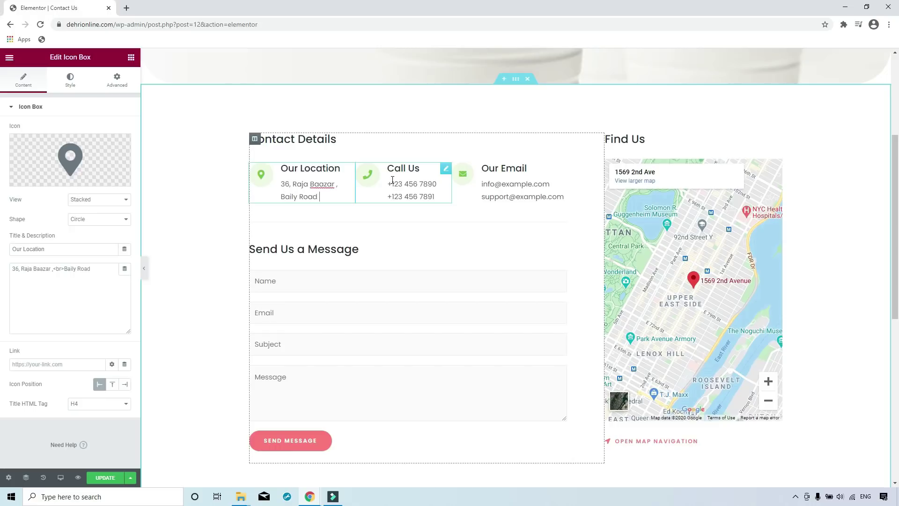
Delete the old second Call Us number and set Our Email to the site's admin address.
click(392, 181)
key(BackSpace)
key(BackSpace)
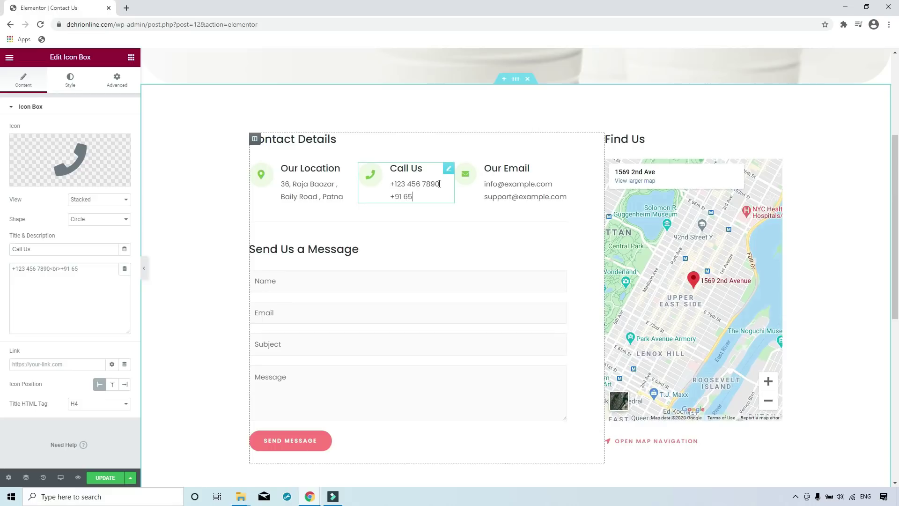
click(514, 184)
key(BackSpace)
key(BackSpace)
key(BackSpace)
key(BackSpace)
key(BackSpace)
key(BackSpace)
key(BackSpace)
key(BackSpace)
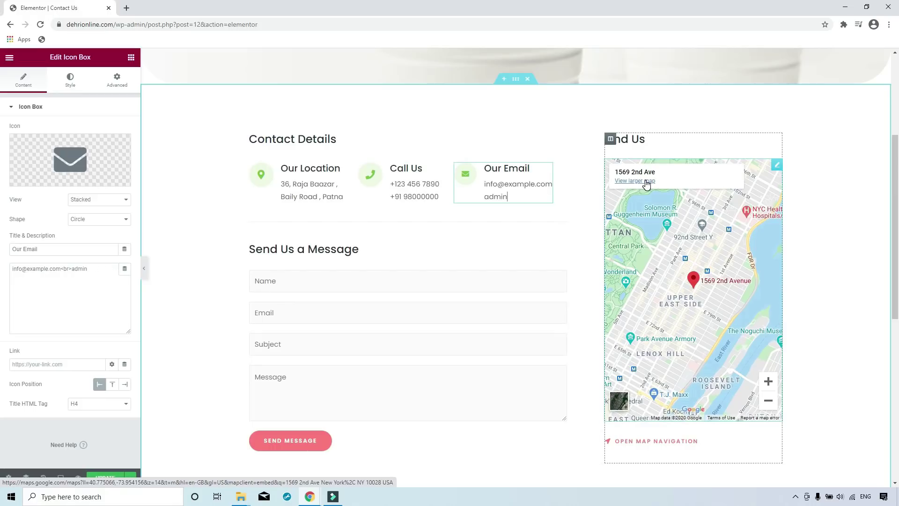
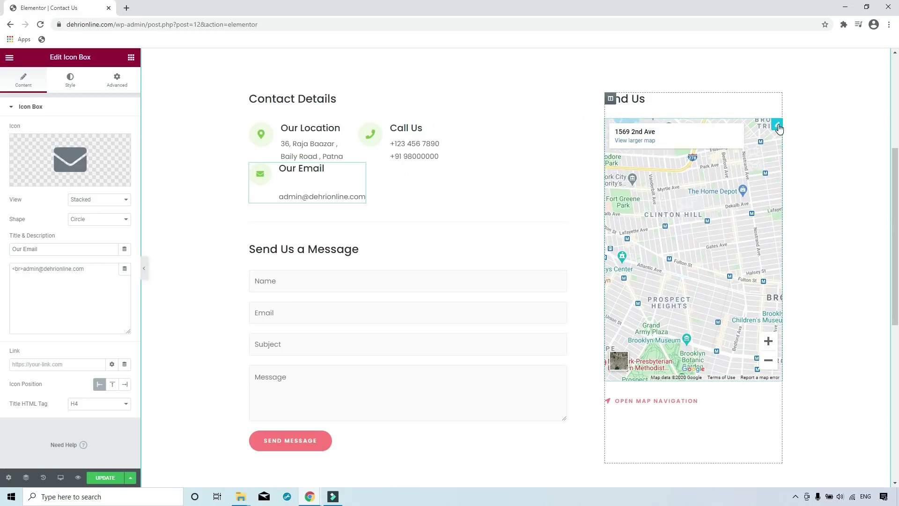
Update the Contact Us page and view the live result.
click(778, 125)
click(794, 195)
scroll(421, 328, up, 3)
click(105, 477)
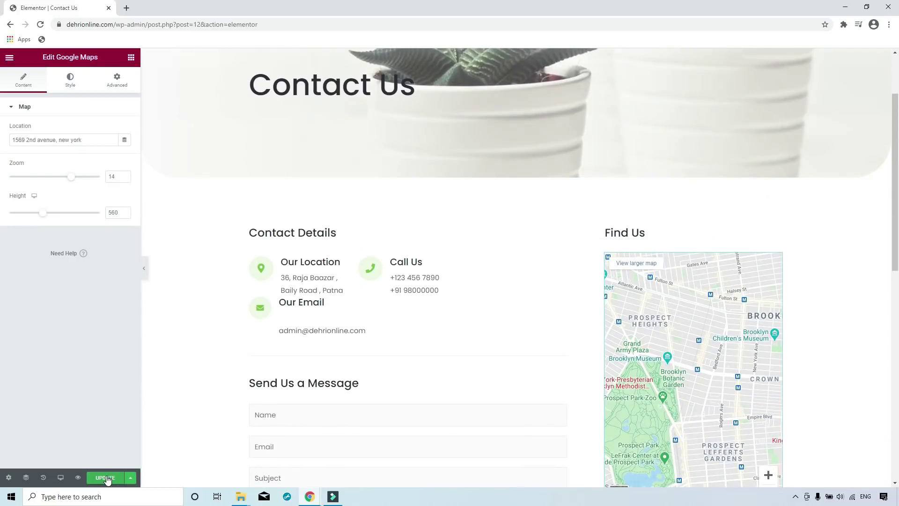
Back on the live Contact Us page, check the updated contact details and email text.
key(alt+Left)
scroll(176, 221, down, 2)
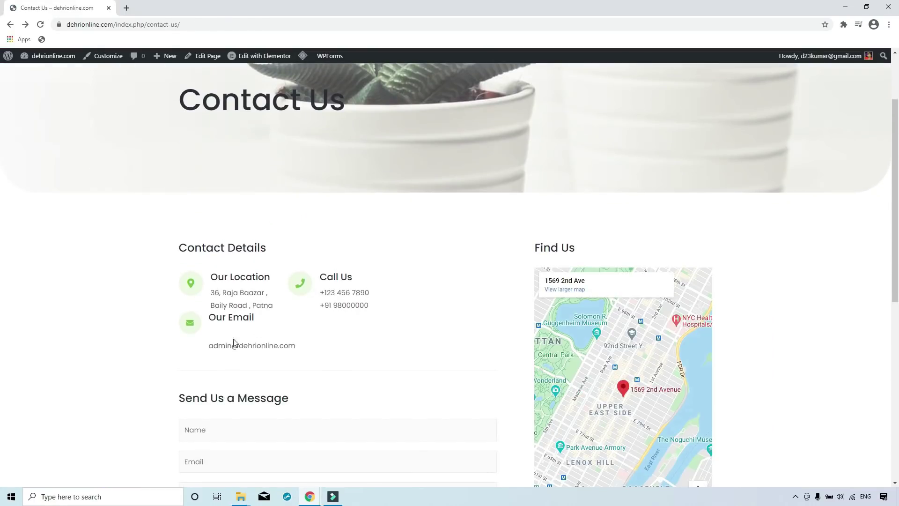
drag(211, 346, 311, 350)
click(309, 348)
Try the contact form's Message, Subject, Email and Name fields.
scroll(305, 340, down, 5)
click(286, 253)
click(279, 206)
click(275, 181)
click(272, 148)
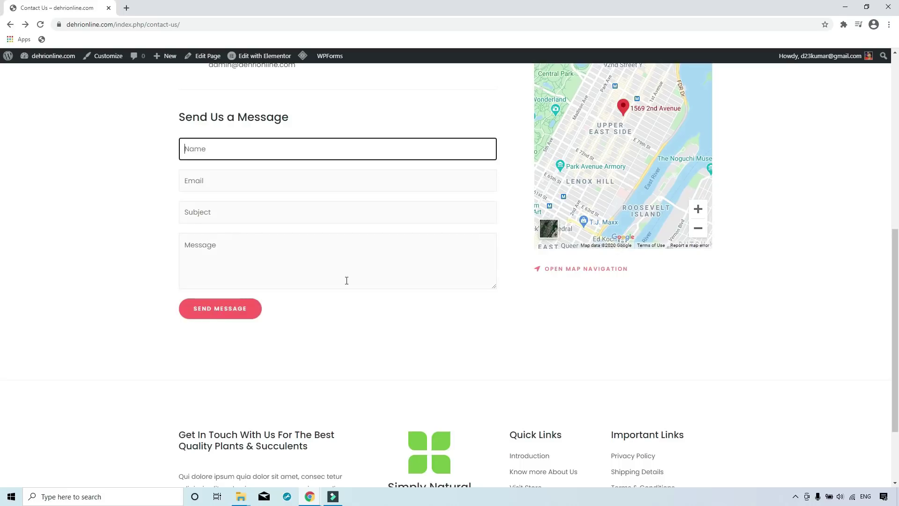
scroll(356, 278, up, 8)
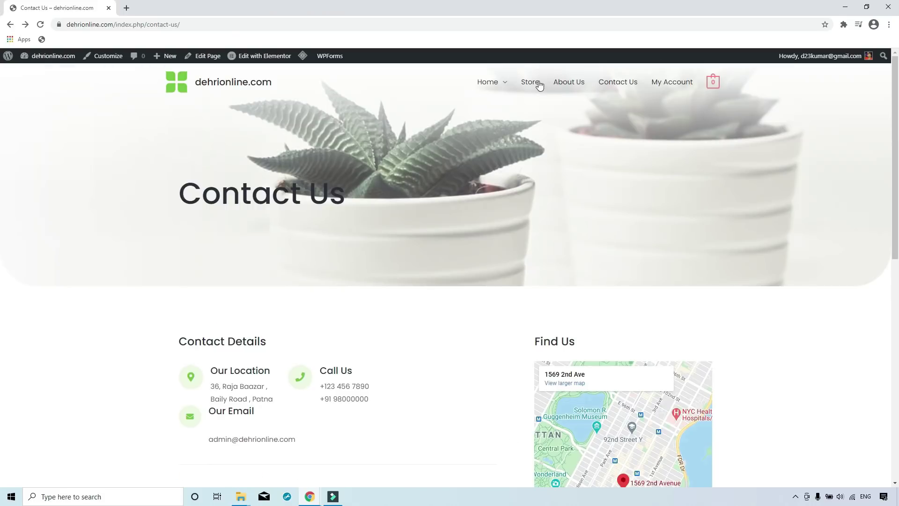
Open the Store listing and browse to the Rose plant product.
click(539, 86)
scroll(211, 188, down, 7)
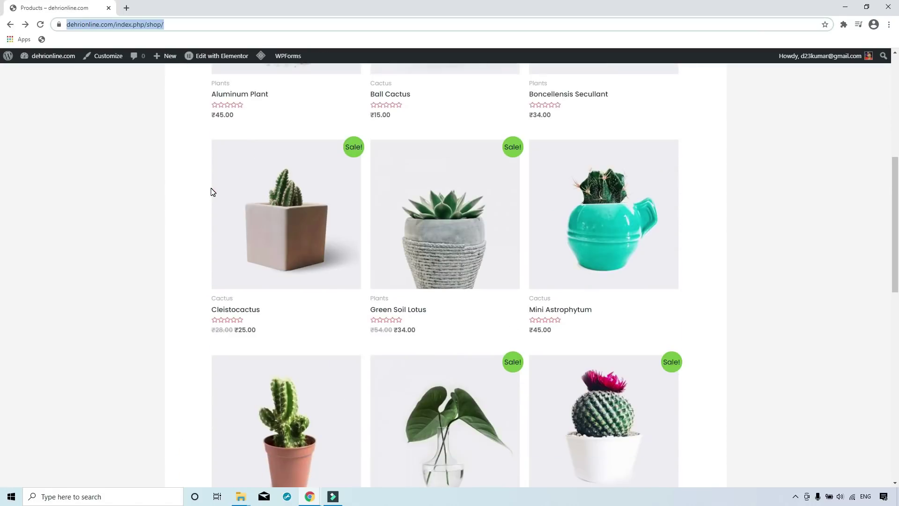
scroll(212, 190, down, 10)
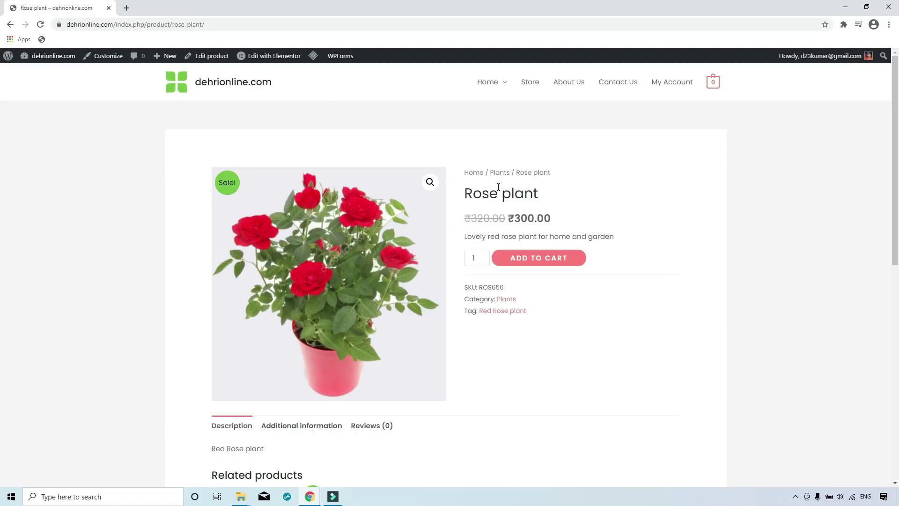
Add three Rose plants to the cart.
click(483, 255)
click(536, 264)
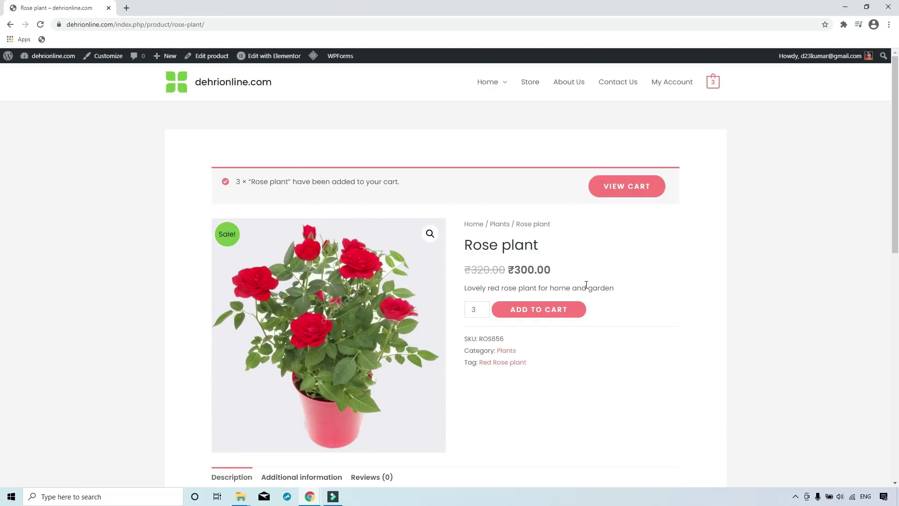
scroll(586, 285, down, 5)
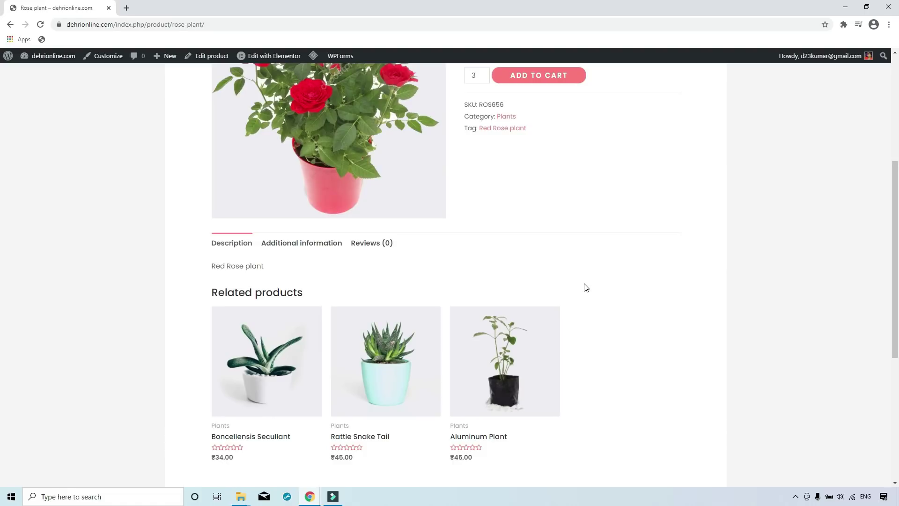
scroll(586, 287, down, 4)
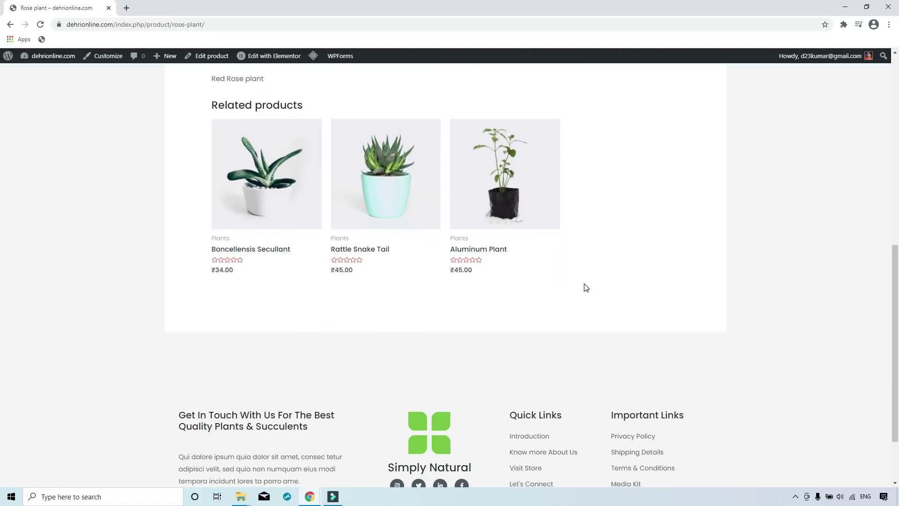
Add one Rattle Snake Tail and view the cart totalling ₹945.00.
click(383, 202)
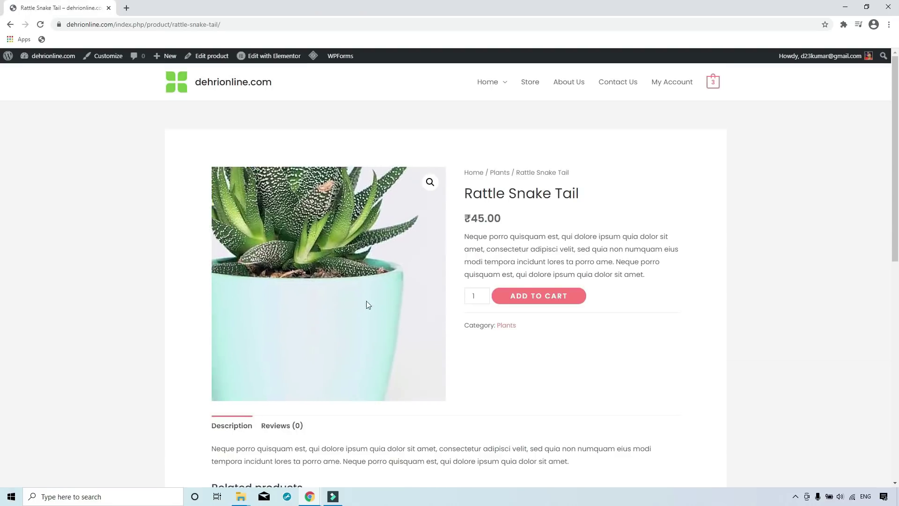
click(534, 298)
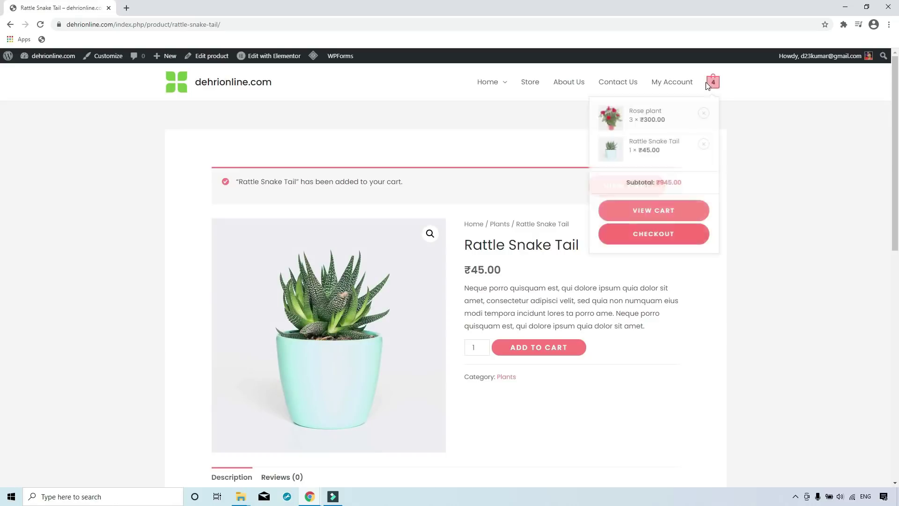
click(712, 85)
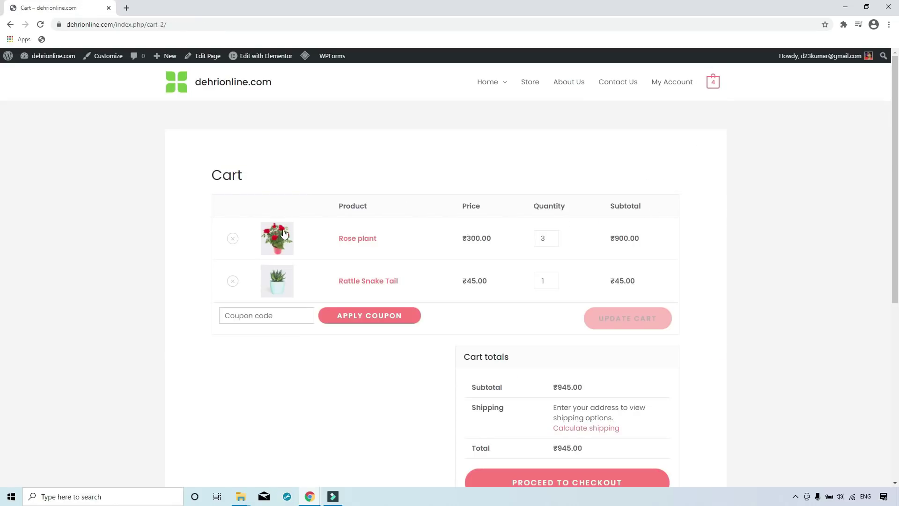
scroll(304, 230, down, 2)
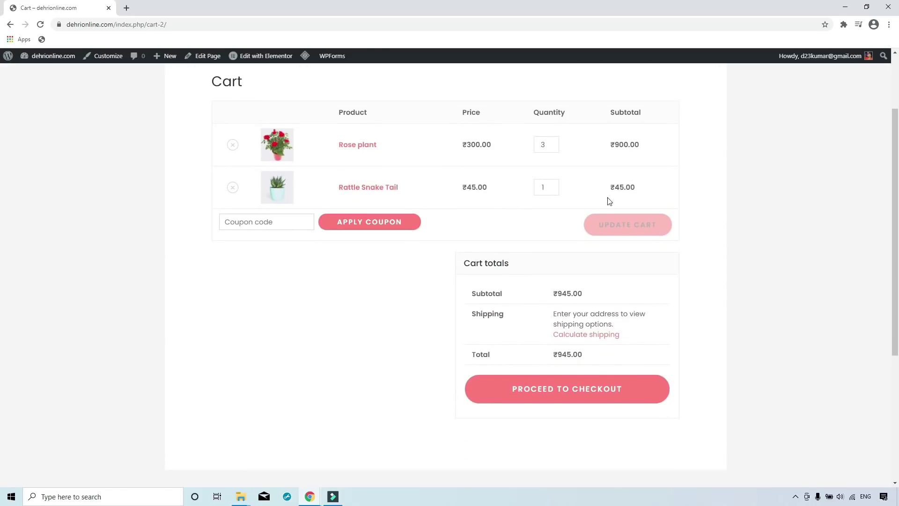
Try applying the coupon code 'MYSMA' to the cart.
click(281, 222)
text(MYSMARTSUPPORT)
click(374, 224)
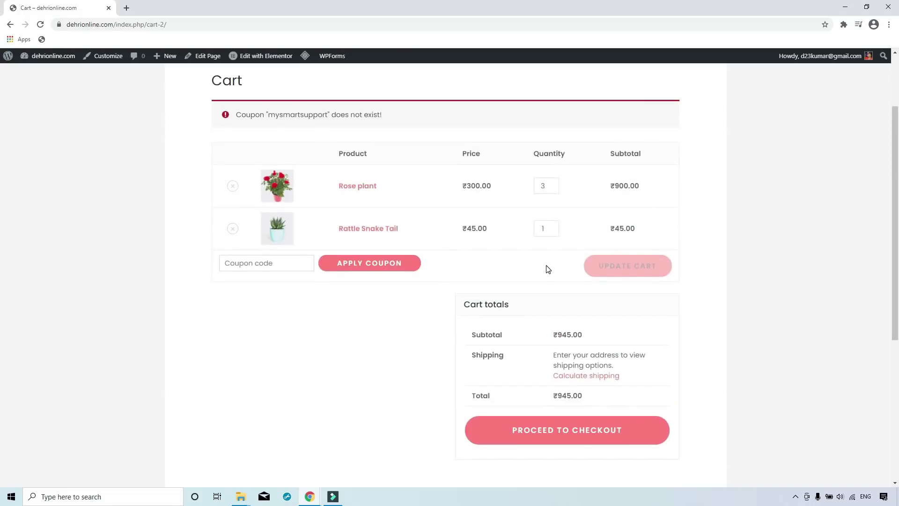
Proceed to checkout and try the billing first name, last name and company fields.
click(568, 424)
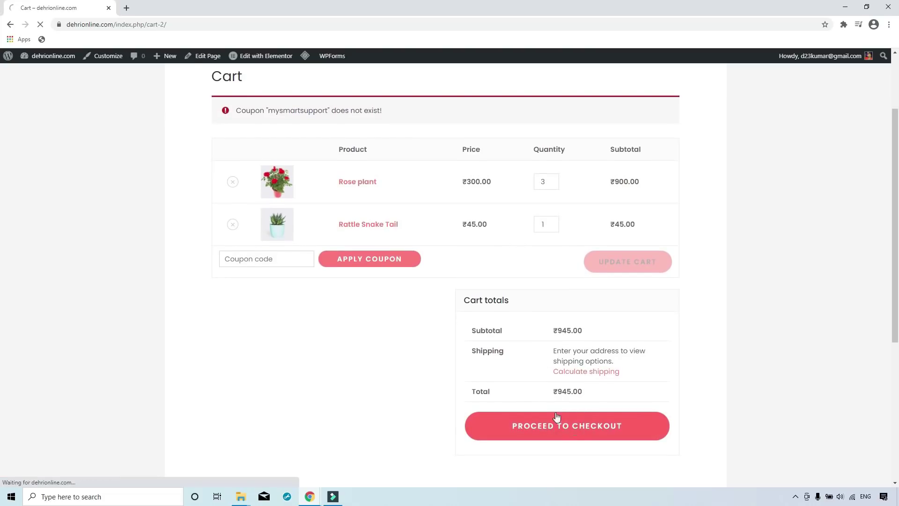
click(250, 294)
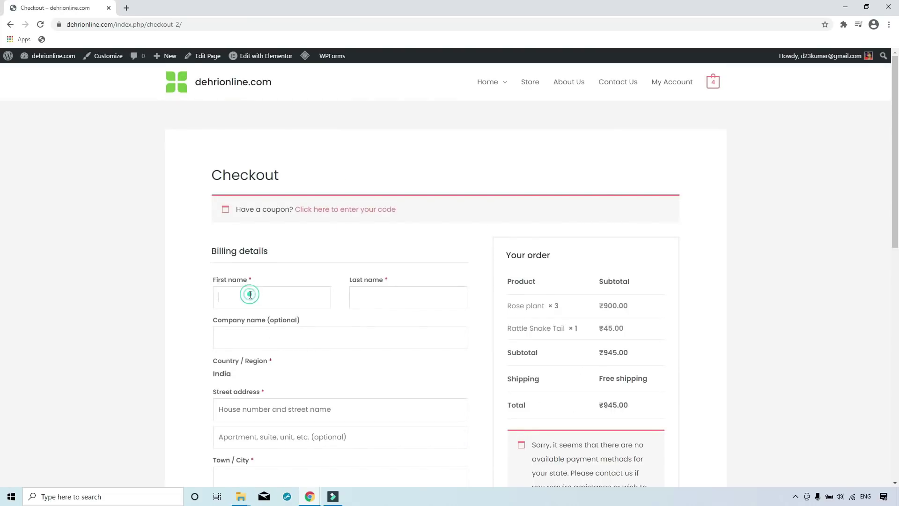
click(370, 294)
click(331, 336)
scroll(331, 336, down, 5)
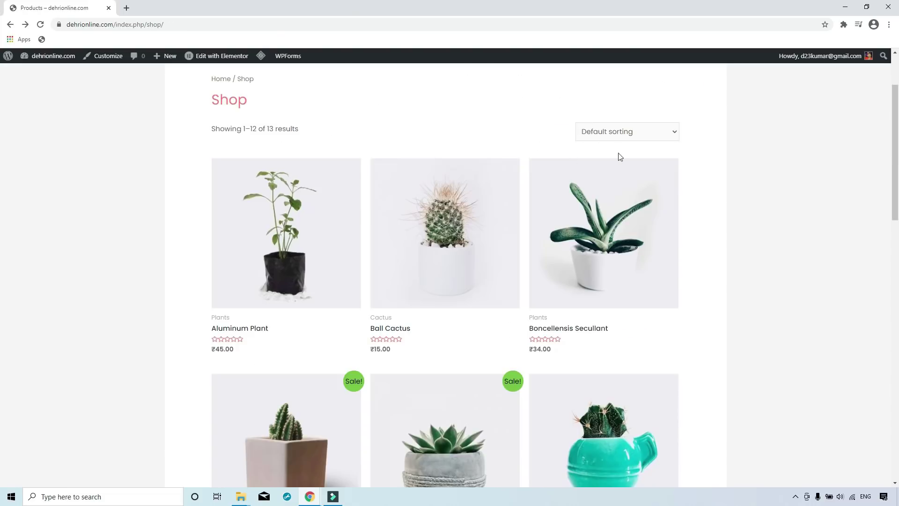
Sort the Shop products by popularity.
click(666, 134)
click(649, 157)
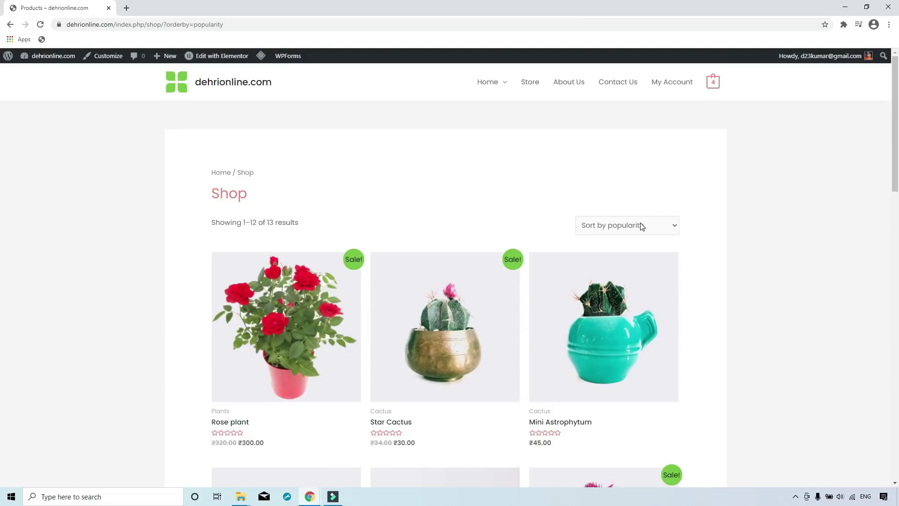
scroll(268, 330, down, 4)
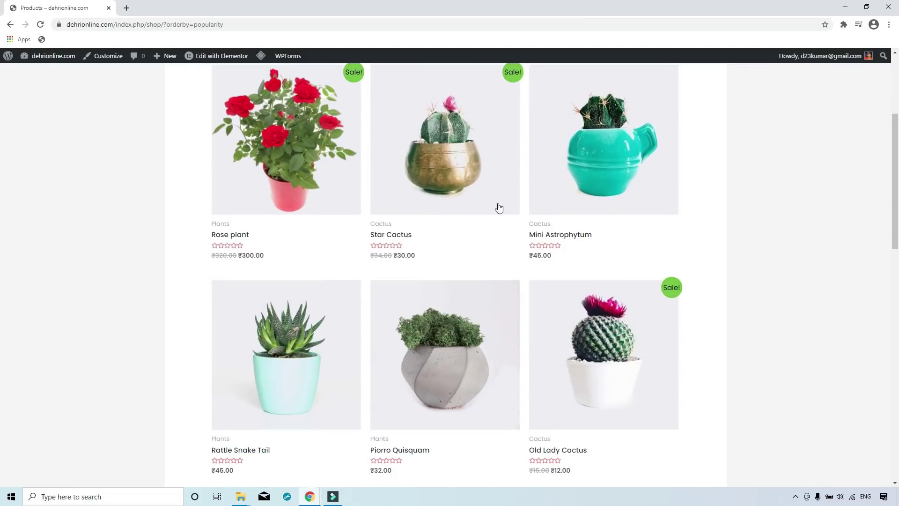